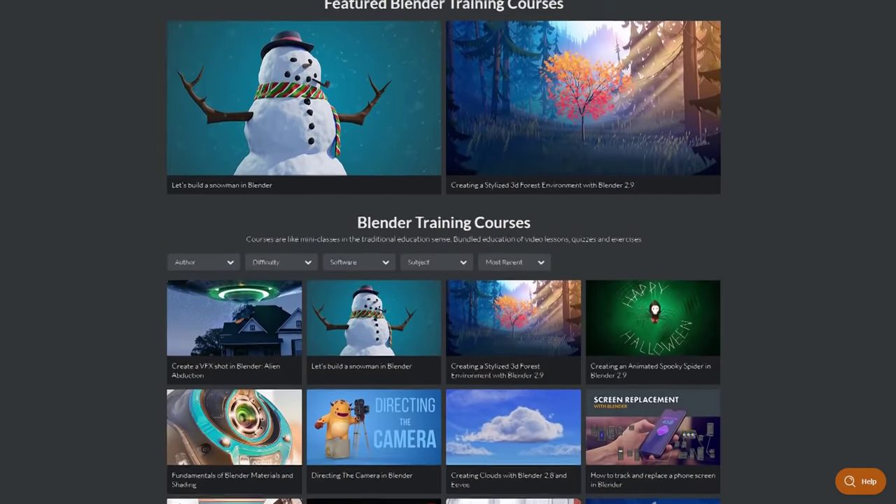
Step: Scroll down the CG Cookie Blender course listings
scroll(448, 252, down, 2)
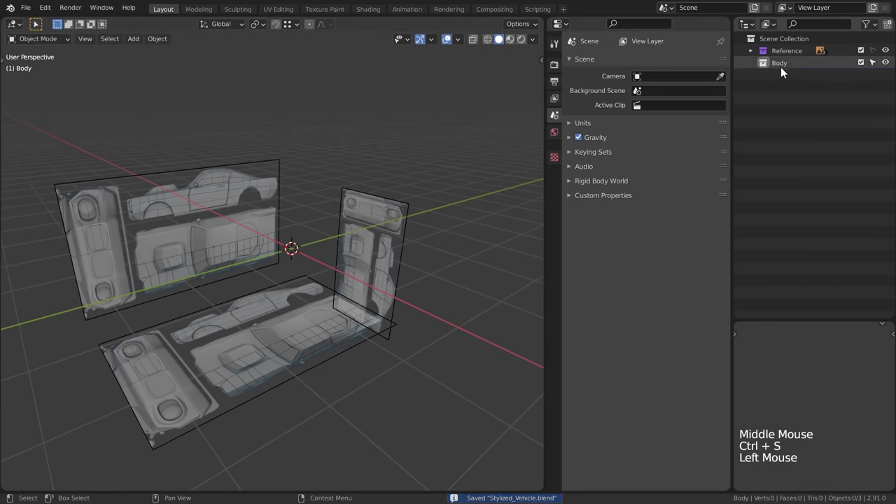
Step: Add a plane and, in top view, delete its left-side vertices to leave half
key(shift+a)
click(371, 217)
middle_drag(315, 248, 352, 326)
key(KP_7)
key(Tab)
drag(168, 166, 217, 383)
key(x)
click(234, 238)
Step: Move the half plane onto the car's side outline and add a Mirror modifier
ctrl+middle_drag(234, 237, 266, 196)
key(a)
key(g)
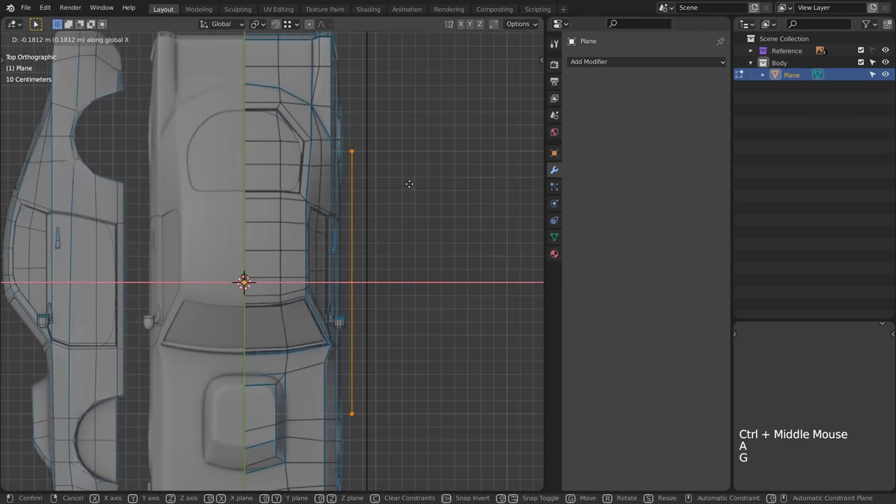
click(385, 169)
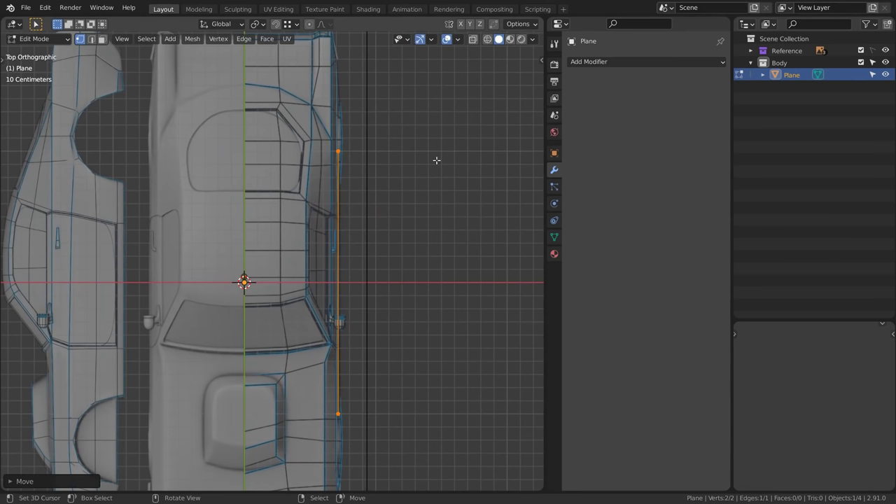
click(586, 61)
click(486, 187)
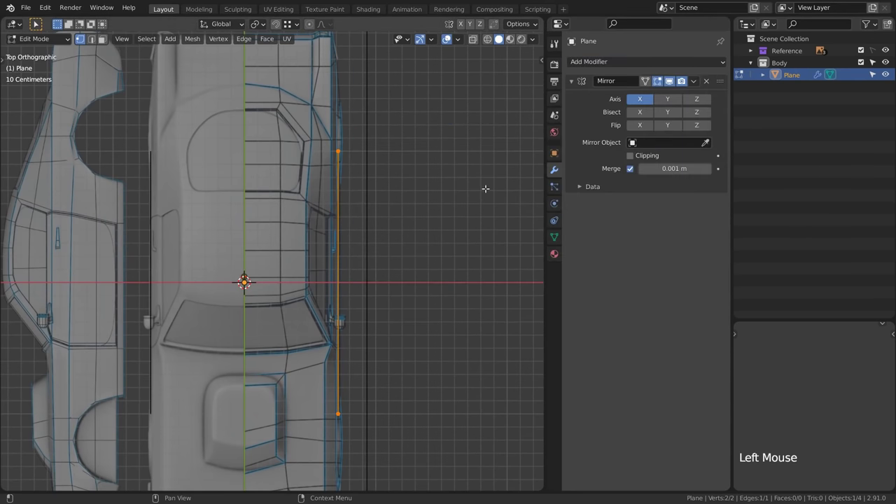
Step: In side view, raise the top edge to the body line and snap a vertex onto the outline
key(KP_3)
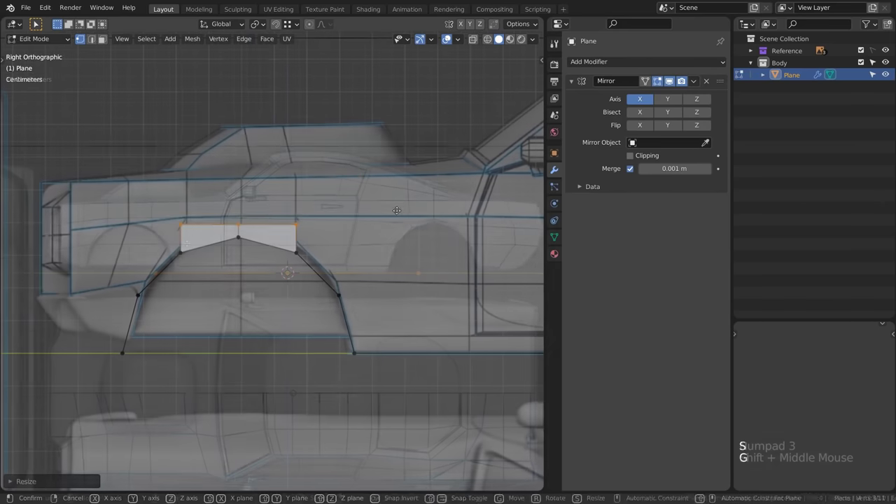
key(g)
key(z)
click(383, 238)
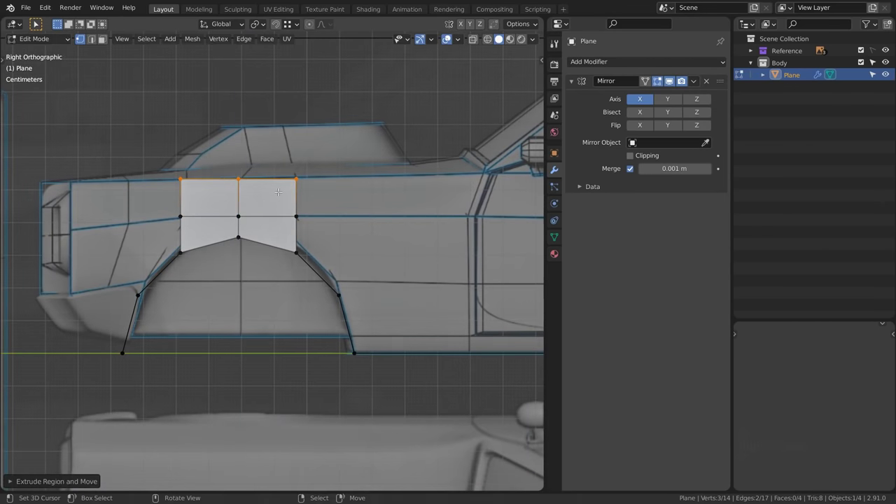
key(g)
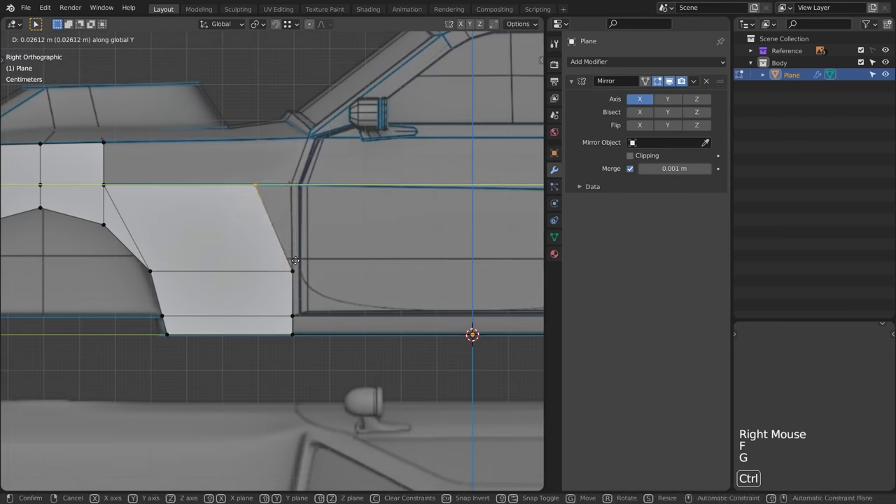
ctrl+click(295, 271)
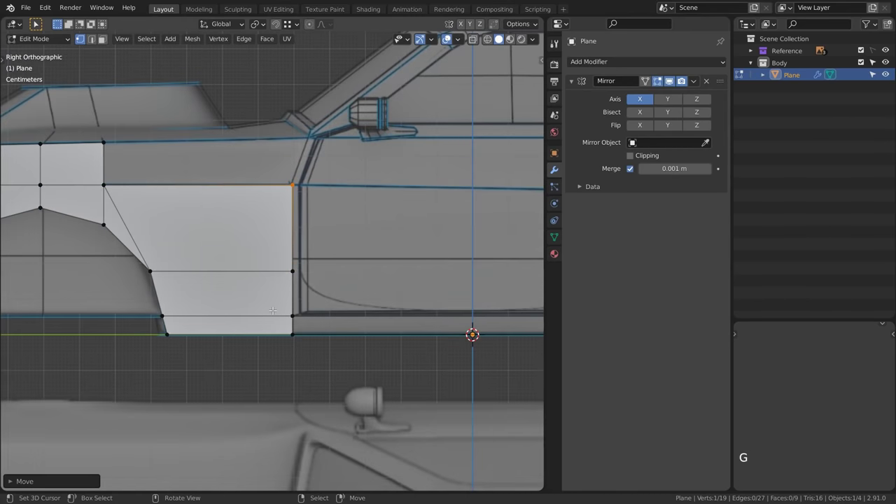
shift+middle_drag(265, 193, 253, 254)
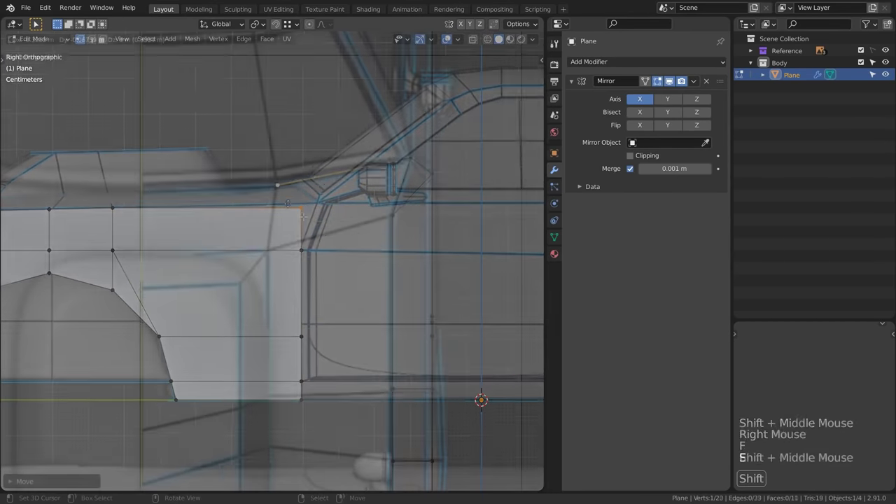
Step: Extrude the edge along the body outline, enable mirror Clipping, and select the side faces
key(e)
key(e)
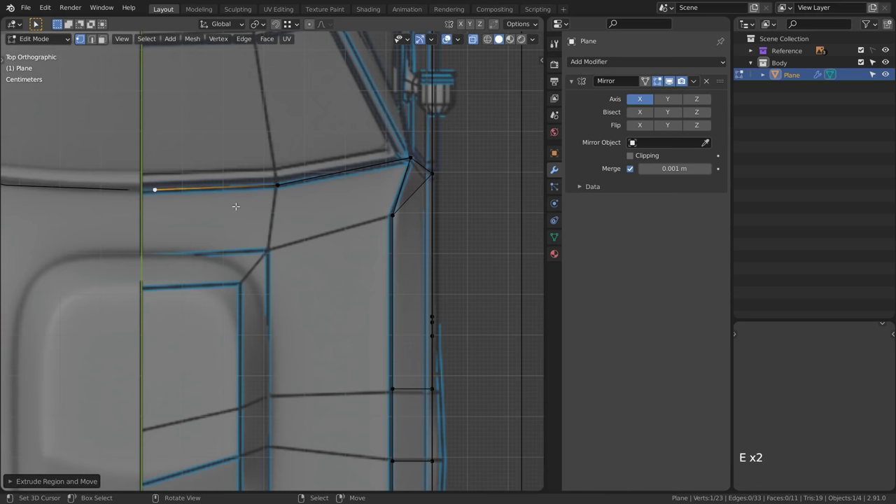
click(631, 156)
key(g)
right_click(294, 224)
middle_drag(294, 225, 350, 252)
key(3)
right_click(242, 243)
shift+right_click(283, 223)
shift+right_click(284, 223)
key(KP_3)
scroll(400, 290, up, 2)
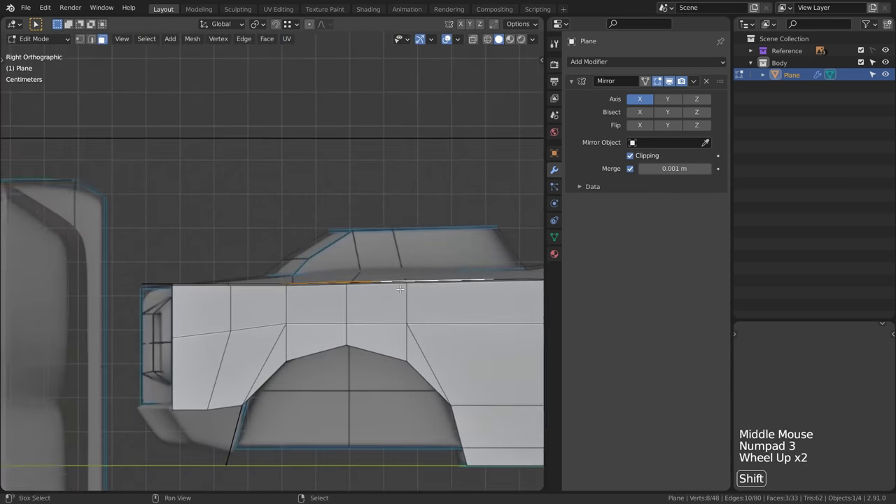
Step: Raise the top edges along Z to the cabin roofline
shift+middle_drag(400, 289, 312, 287)
key(g)
key(z)
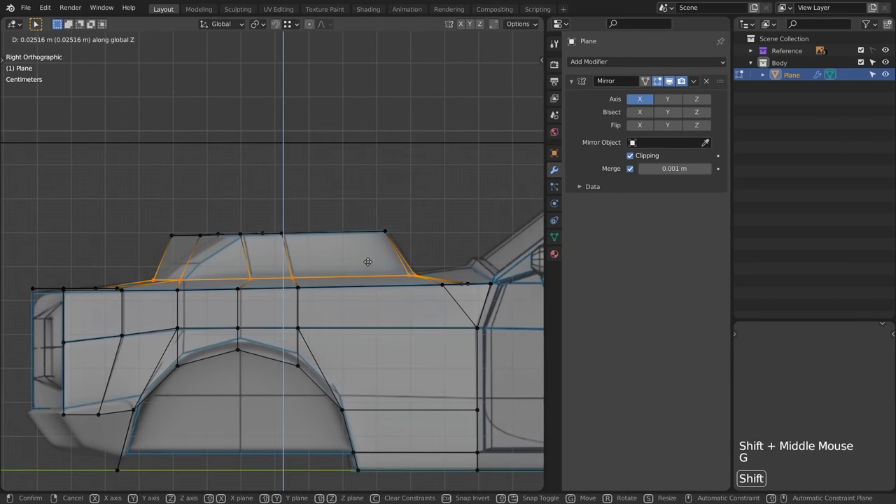
click(367, 262)
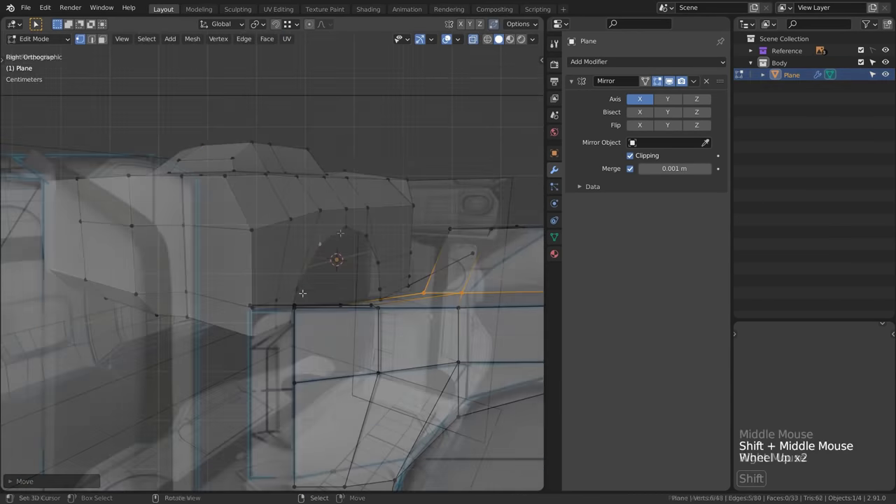
Step: Select three front vertices and move them along the Y axis
right_click(320, 280)
shift+right_click(336, 258)
shift+right_click(350, 255)
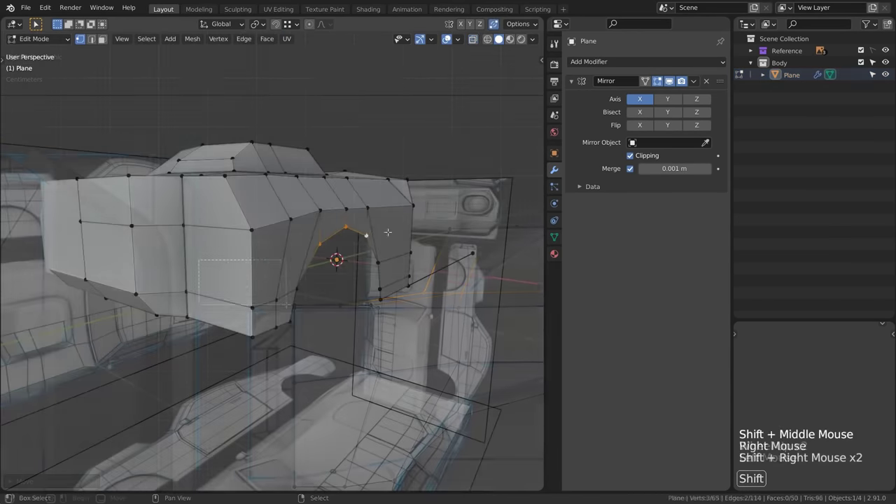
shift+middle_drag(364, 273, 392, 266)
ctrl+middle_drag(392, 266, 388, 241)
key(g)
key(y)
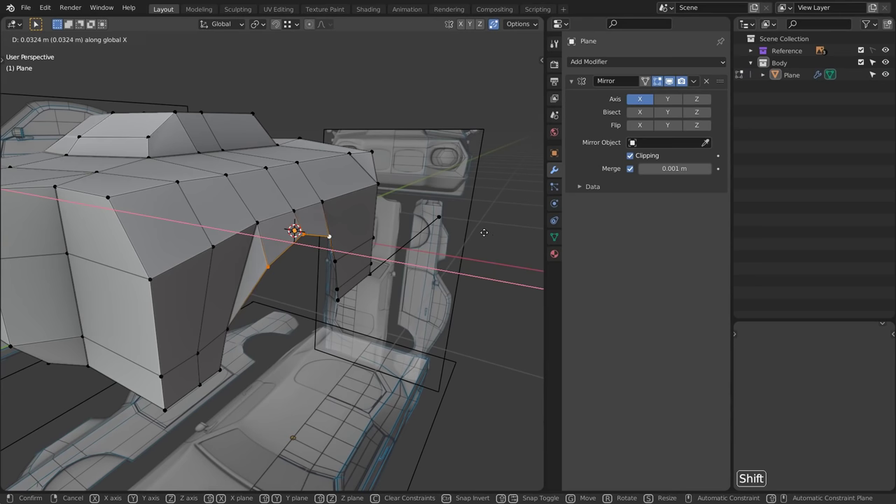
middle_drag(483, 233, 306, 274)
Step: Scale the headlamp ring inward and start moving its edge loop to form the recess
key(Tab)
scroll(364, 273, down, 3)
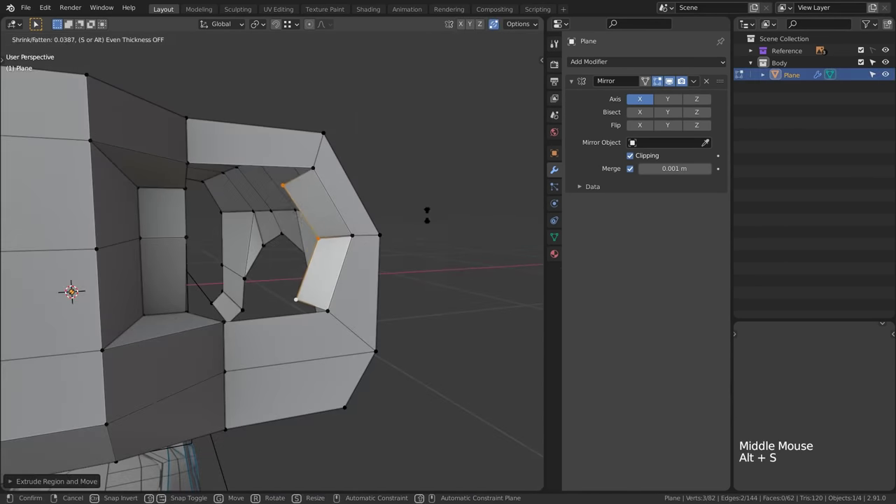
key(5)
key(s)
click(424, 215)
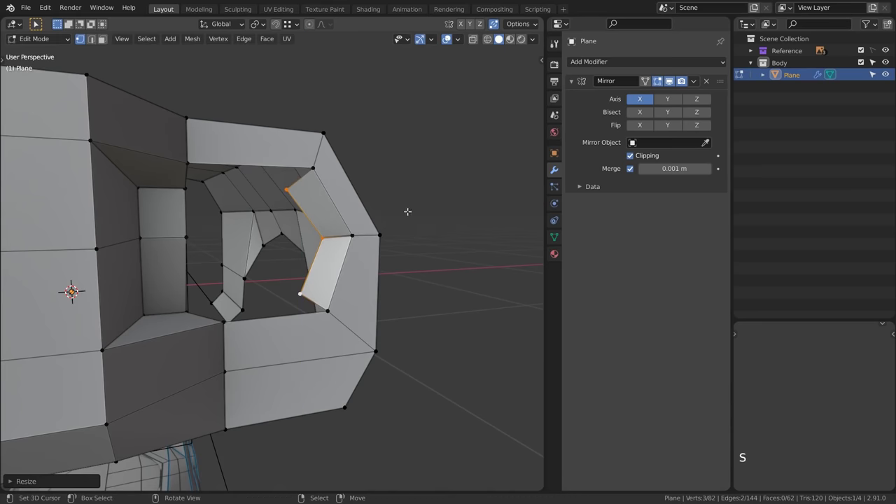
middle_drag(336, 294, 354, 305)
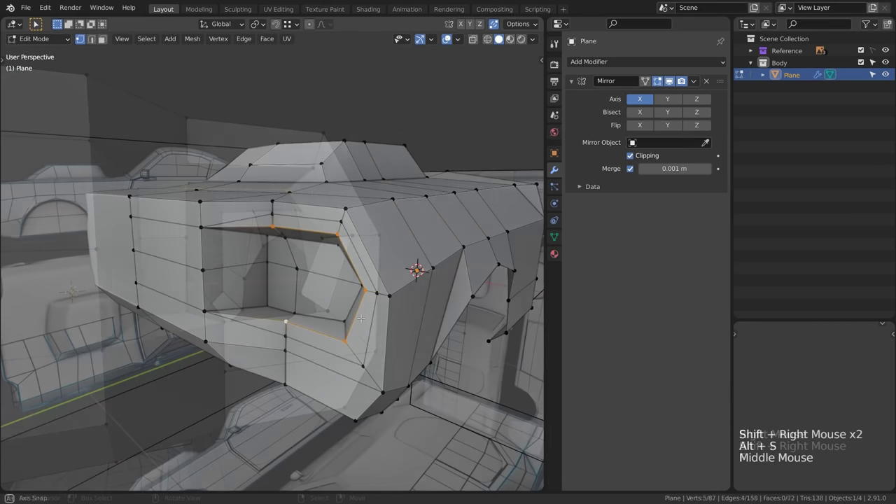
key(g)
key(shift)
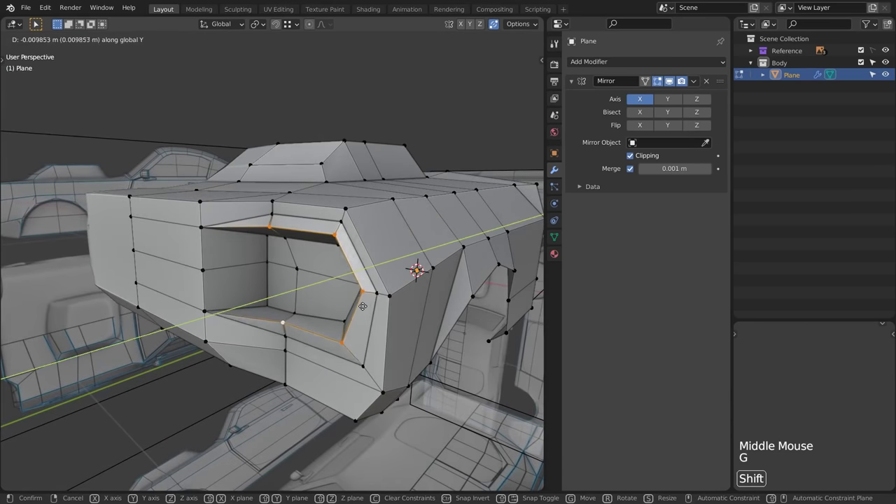
Step: Place the edge loop and slide the extruded loop along X across the car's width
click(317, 310)
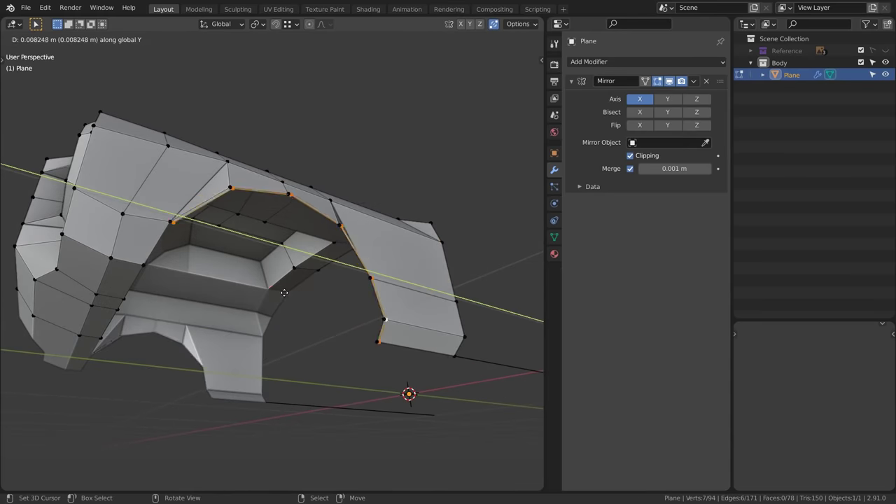
key(x)
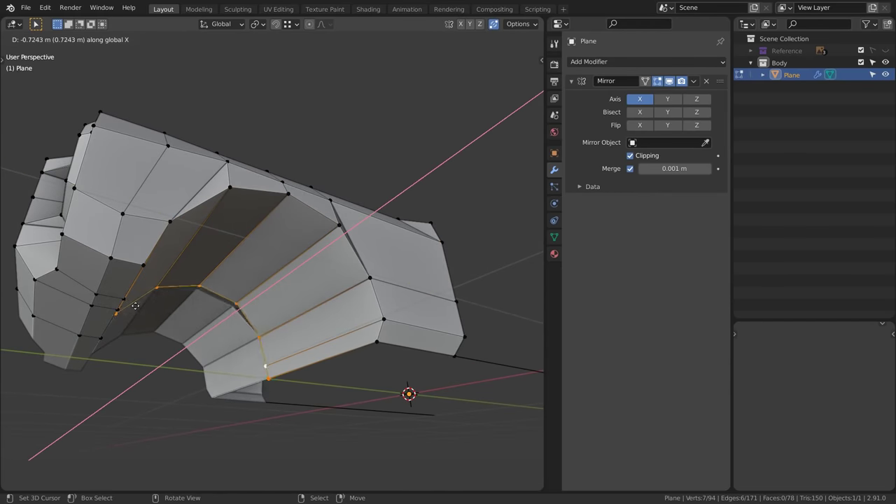
key(ctrl)
click(117, 309)
middle_drag(119, 310, 281, 317)
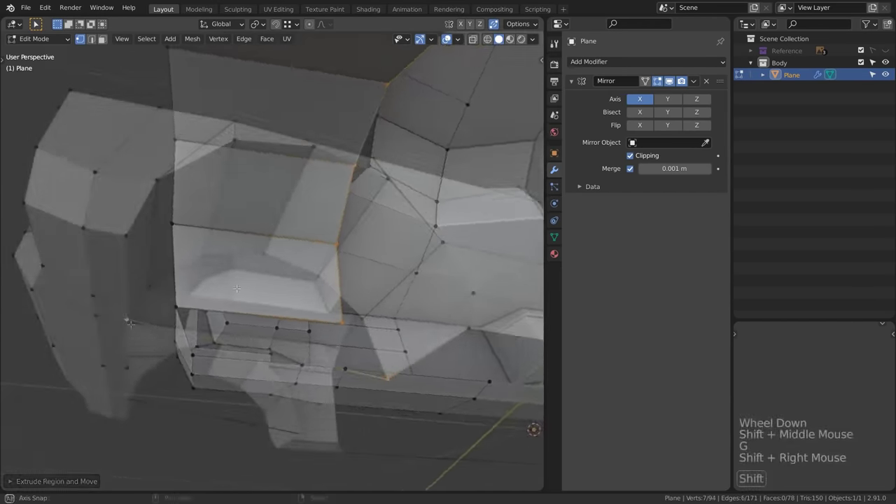
Step: Fill two wheel-well faces, add a centred loop cut, and preview the shape without overlays
key(f)
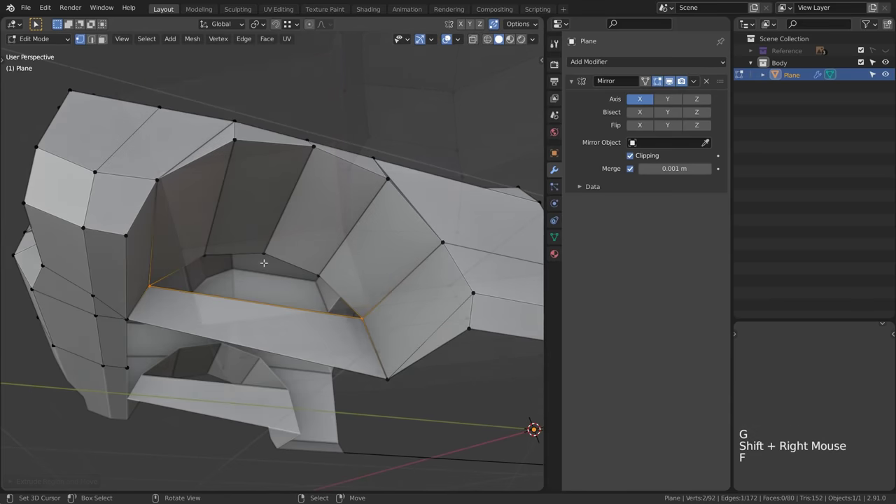
key(f)
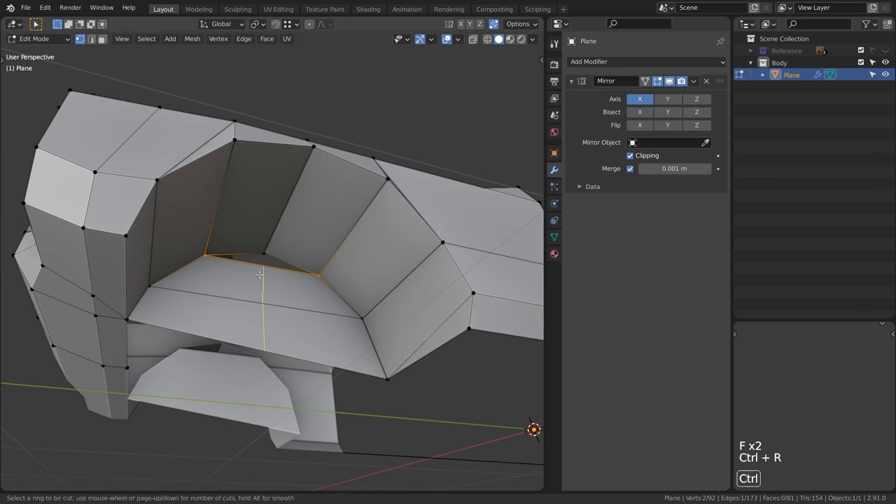
click(259, 274)
right_click(260, 275)
key(g)
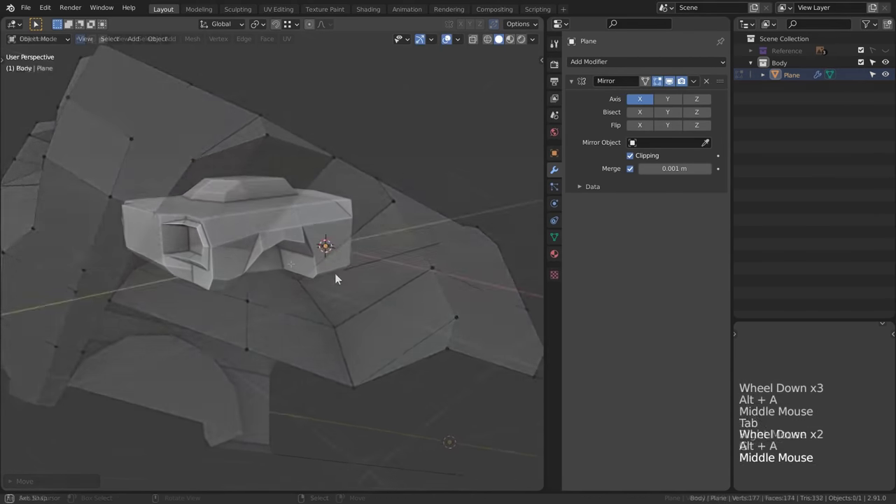
key(shift+alt+z)
shift+middle_drag(335, 278, 237, 266)
Step: Flatten the arch faces on Z and move them to a new height
scroll(228, 273, up, 1)
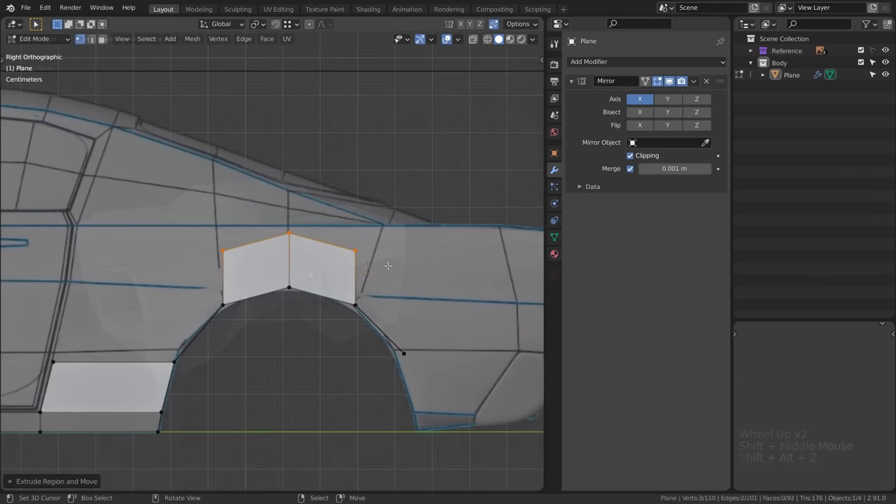
key(s)
key(z)
key(Return)
key(g)
key(z)
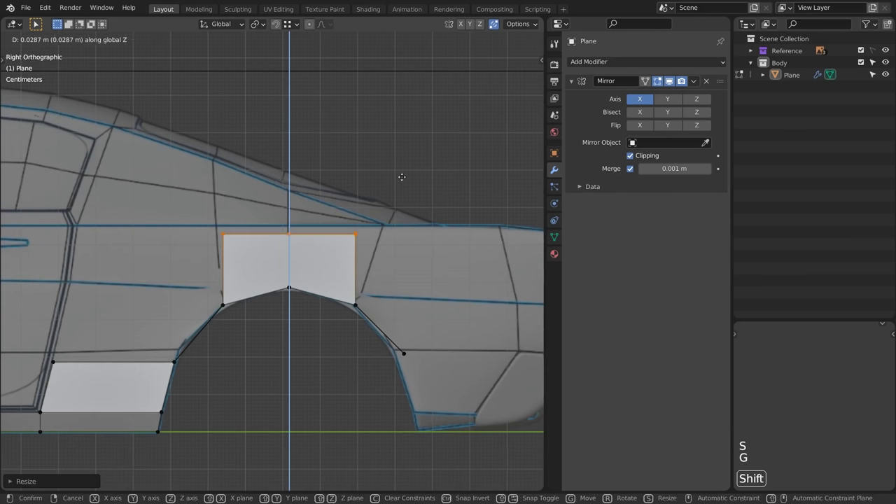
key(Return)
Step: Align an edge and a single vertex with the reference outline
scroll(402, 119, down, 2)
shift+middle_drag(403, 119, 336, 210)
ctrl+middle_drag(336, 210, 329, 175)
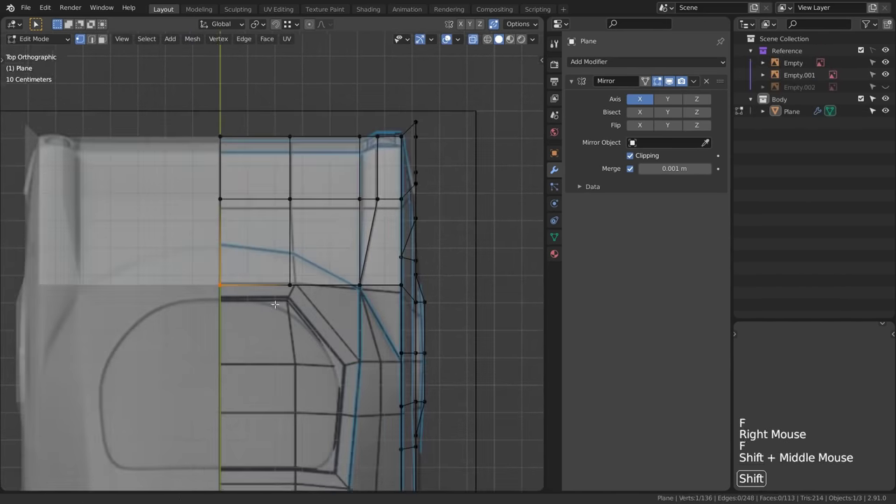
shift+middle_drag(280, 304, 276, 279)
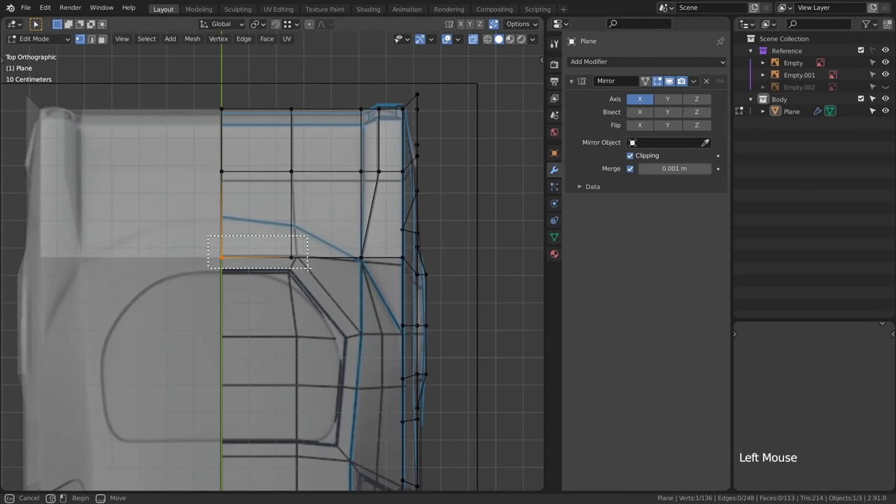
key(g)
click(305, 222)
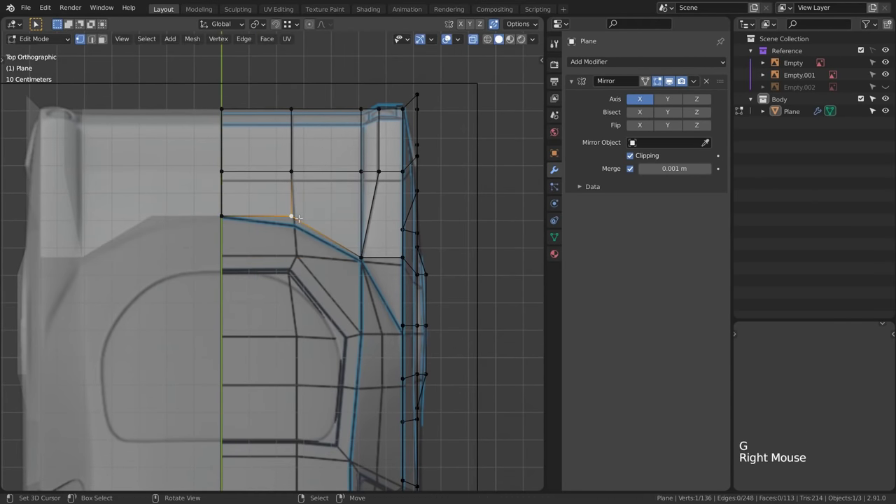
key(g)
click(346, 315)
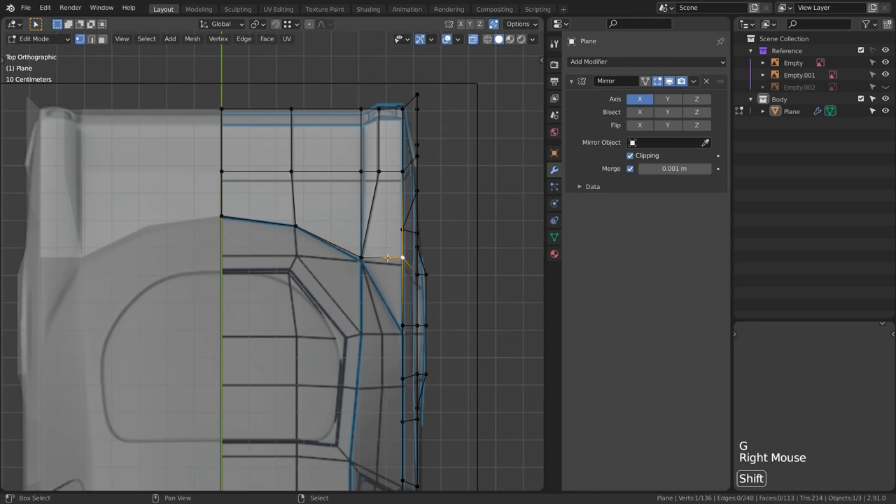
Step: Fill three new faces at the corner vertices, including the quad below
shift+right_click(404, 322)
key(f)
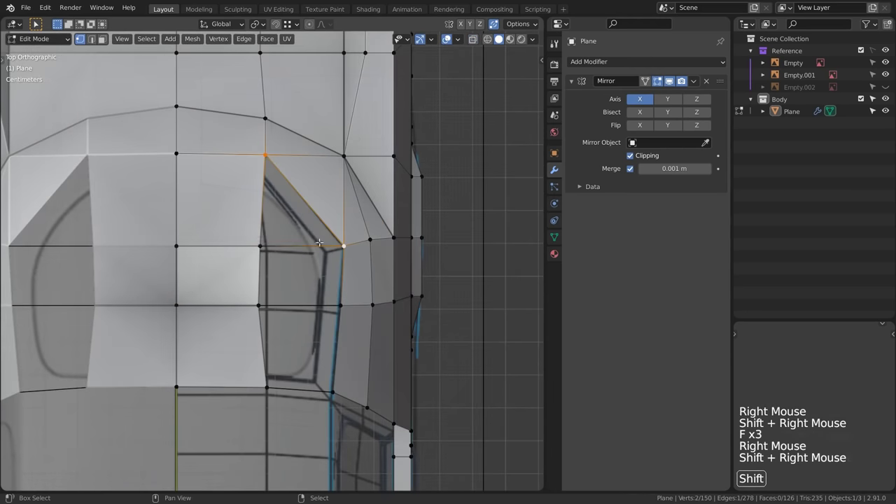
shift+right_click(259, 252)
key(f)
shift+right_click(351, 244)
key(f)
key(f)
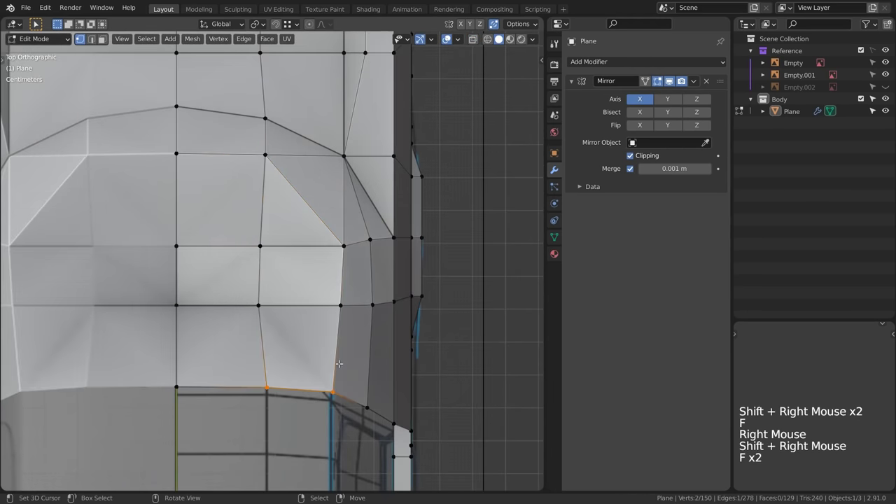
Step: In X-ray, reposition a lone vertex, then leave and re-enter Edit Mode on the body
key(alt+z)
right_click(260, 305)
key(g)
right_click(256, 247)
key(g)
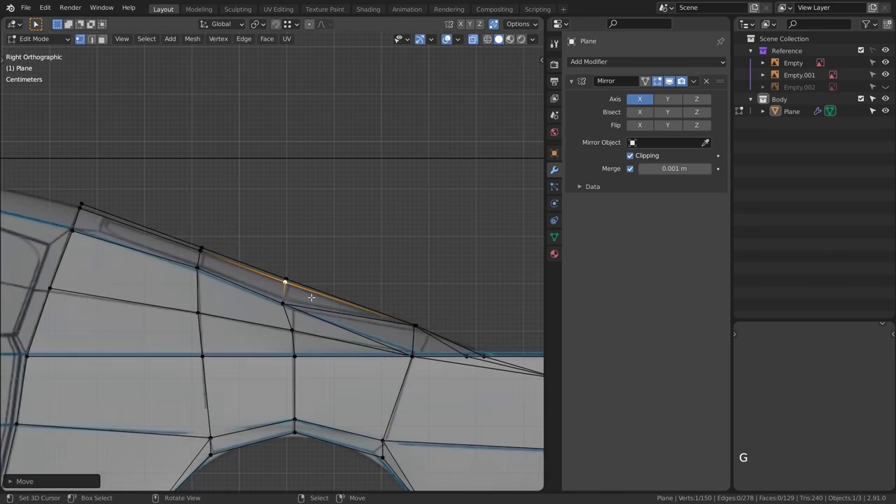
key(alt+a)
key(alt+z)
middle_drag(308, 294, 333, 310)
scroll(342, 232, down, 4)
key(Tab)
key(Tab)
key(Tab)
Step: Save Stylized_Vehicle.blend and switch to the right side view
scroll(332, 311, down, 2)
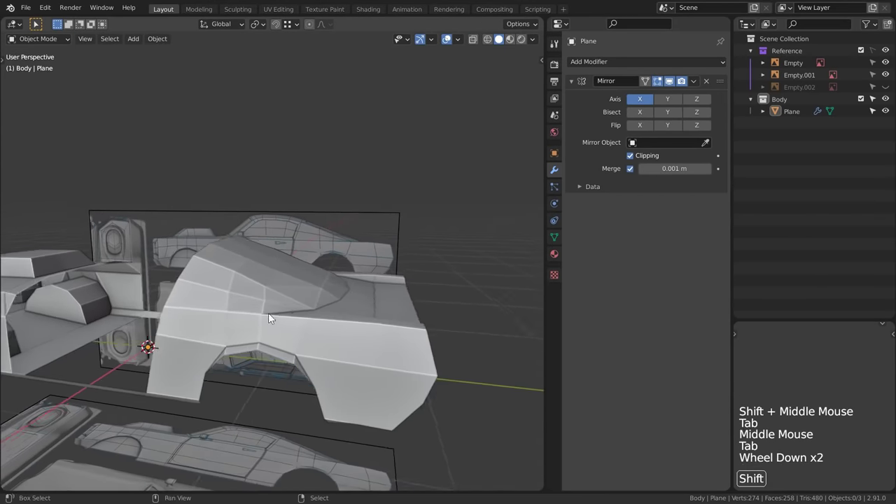
shift+middle_drag(279, 309, 324, 300)
key(ctrl+s)
key(KP_3)
key(Tab)
Step: Shrink/fatten the edge near the window with Alt+S, checking it with overlays toggled
scroll(325, 299, up, 3)
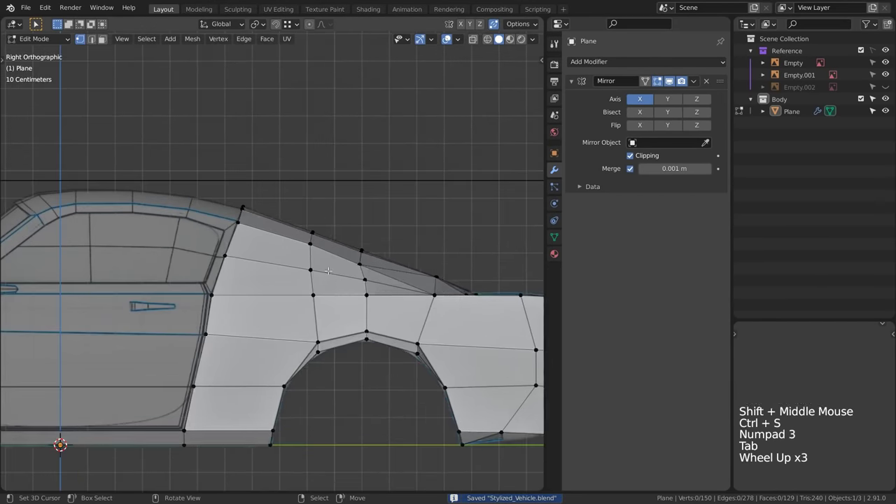
key(alt+z)
click(360, 249)
key(alt+z)
key(alt+s)
key(shift+alt+z)
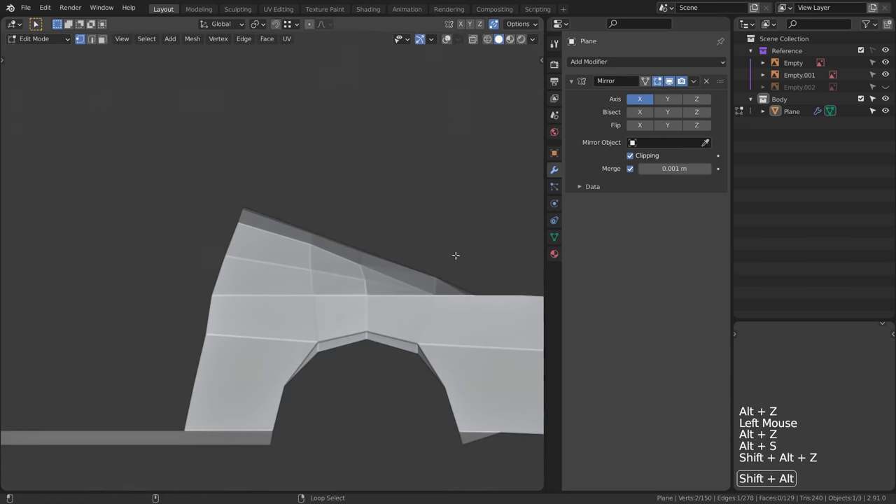
key(alt+s)
click(456, 250)
key(alt+z)
key(alt+z)
key(shift+alt+z)
key(alt+z)
Step: Extrude the roof edge forward in two segments, rotating and moving them along the roofline
shift+click(310, 226)
scroll(310, 226, up, 3)
key(e)
key(e)
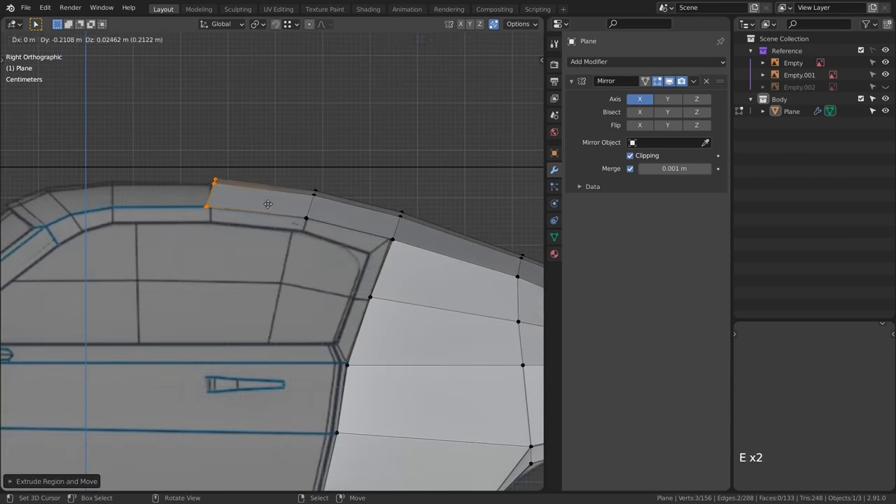
key(r)
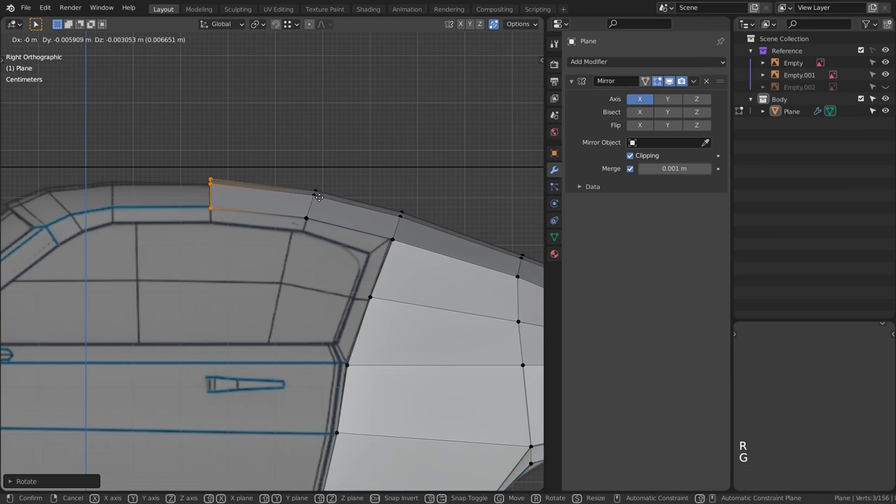
click(319, 197)
shift+middle_drag(318, 196, 362, 192)
key(e)
key(g)
key(g)
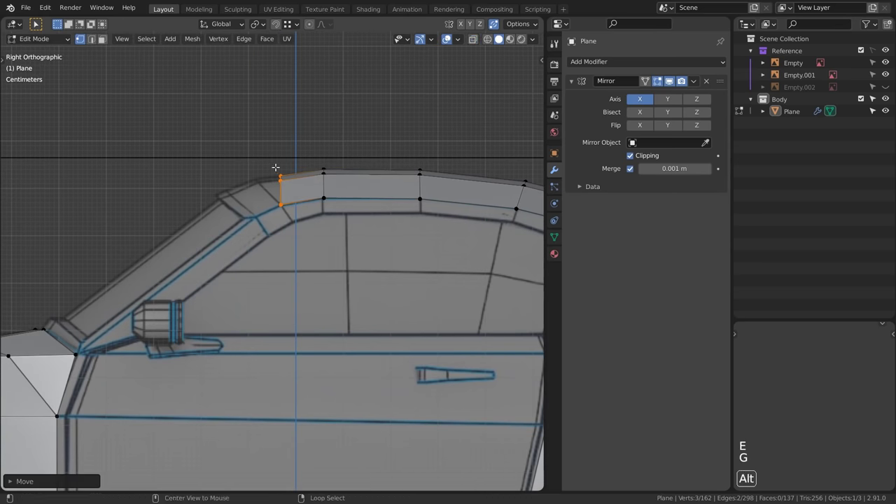
click(270, 166)
key(alt+z)
Step: Finish the inset, delete its boundary edge, and move the edge onto the centre line
key(r)
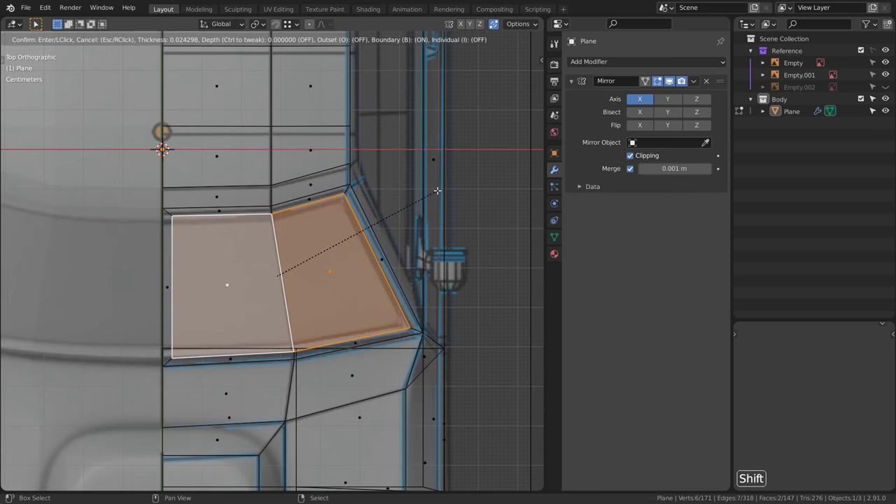
click(437, 190)
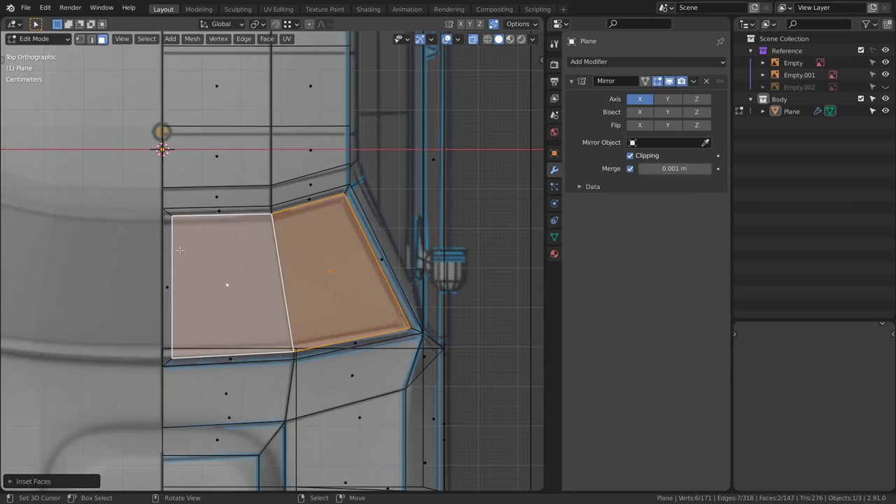
key(2)
right_click(158, 255)
key(x)
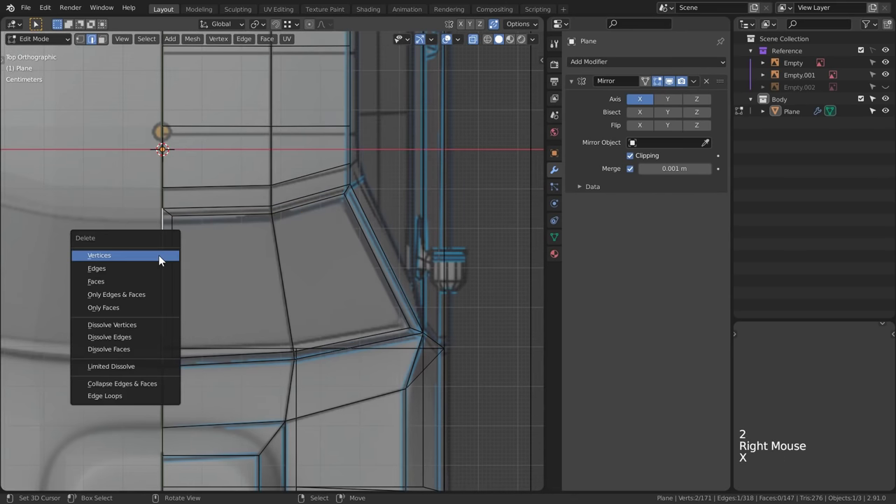
click(152, 269)
key(g)
click(127, 272)
Step: Select the left and right windshield faces and inset them
middle_drag(127, 272, 275, 198)
key(alt+z)
key(3)
right_click(275, 198)
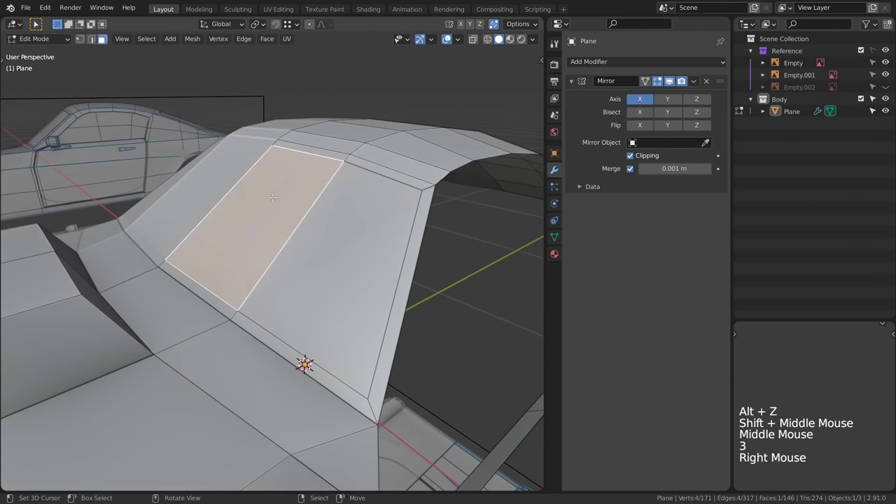
shift+right_click(332, 238)
key(i)
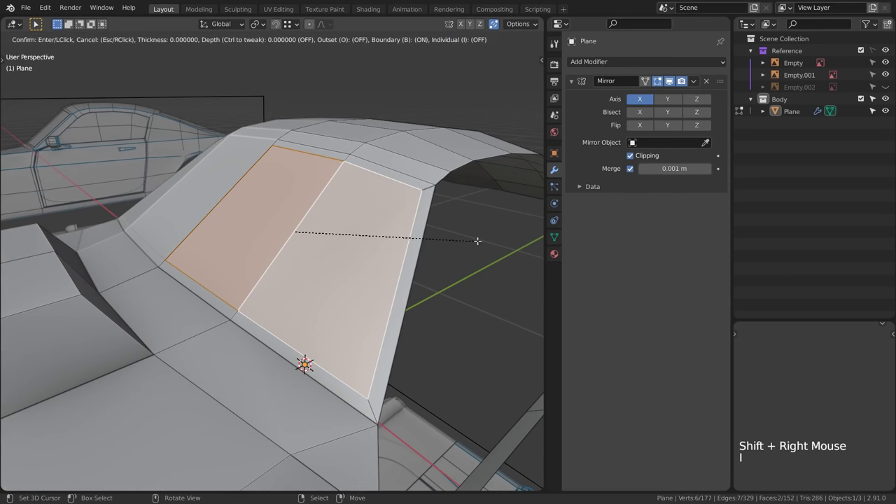
Step: Rename the main mesh object to 'body' and deselect everything
key(F2)
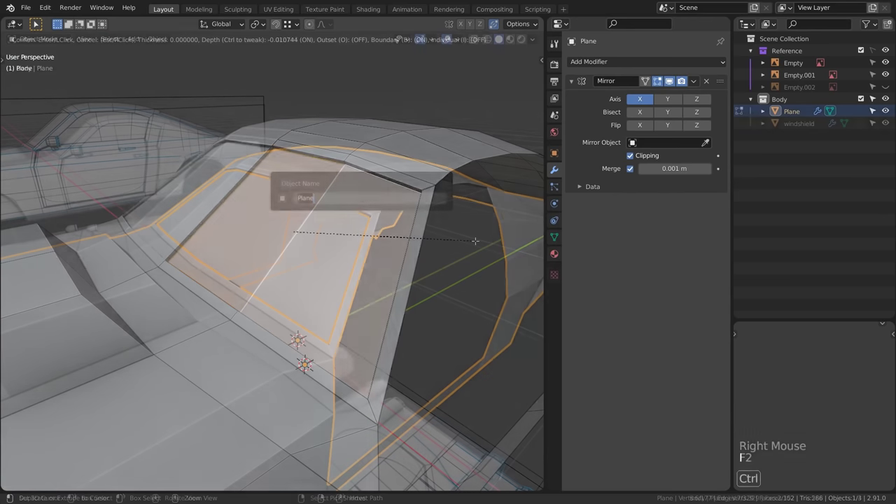
text(body)
key(Return)
key(alt+a)
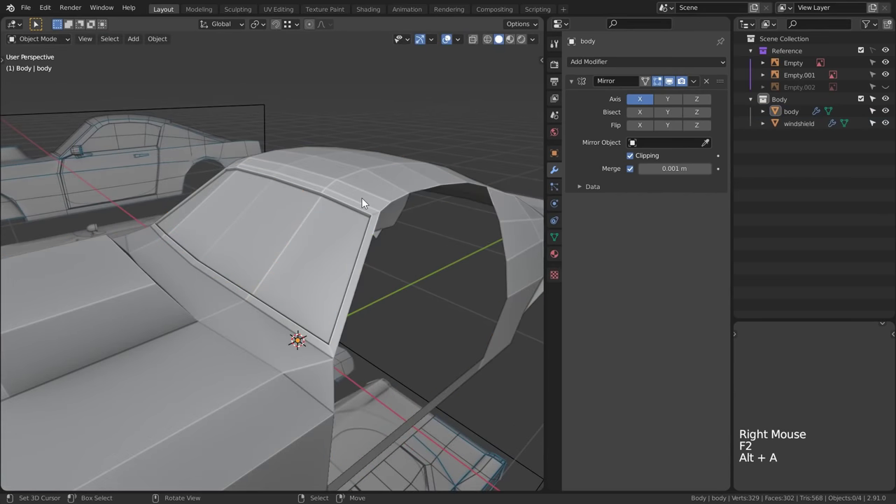
Step: Review the car with overlays hidden, go to right side view and cancel the pending vertex slide
scroll(362, 231, down, 4)
shift+middle_drag(344, 304, 381, 287)
key(shift+alt+z)
middle_drag(381, 287, 178, 270)
key(shift+alt+z)
key(KP_3)
scroll(178, 270, up, 3)
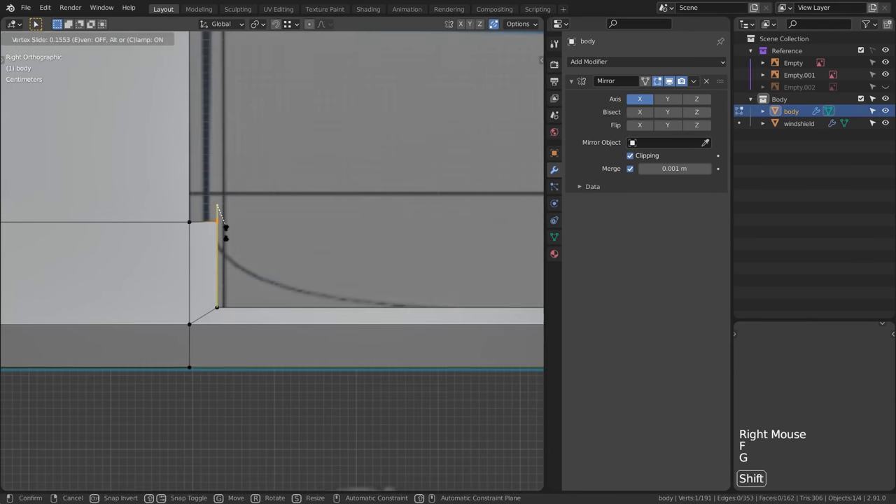
right_click(217, 207)
Step: Fill the gap at the door sill with new faces
scroll(231, 210, down, 4)
shift+middle_drag(231, 210, 243, 304)
scroll(242, 303, up, 3)
key(f)
right_click(236, 186)
shift+right_click(245, 226)
key(f)
Step: Return to object mode and deselect the body while orbiting around the car
scroll(245, 225, down, 3)
middle_drag(245, 225, 281, 224)
scroll(273, 231, down, 3)
key(Tab)
middle_drag(280, 224, 294, 241)
scroll(329, 236, down, 1)
key(alt+a)
mouse_move(294, 242)
middle_down()
mouse_move(260, 252)
mouse_move(422, 241)
mouse_move(301, 245)
middle_up()
Step: Back in edit mode on the body, select a roof vertex and shrink/fatten it
key(Tab)
scroll(346, 241, up, 2)
scroll(308, 245, up, 1)
right_click(308, 245)
shift+middle_drag(301, 245, 297, 244)
shift+middle_drag(298, 244, 315, 249)
scroll(292, 244, up, 1)
key(alt+s)
click(309, 110)
Step: Select the door opening's edge loop and extrude it inward along X
middle_drag(308, 111, 300, 123)
ctrl+right_click(213, 103)
middle_drag(213, 103, 431, 284)
alt+right_click(430, 284)
key(e)
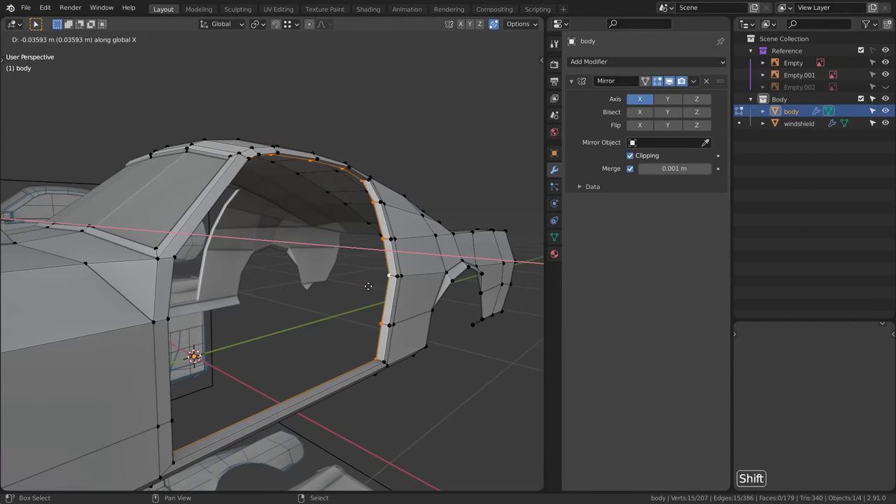
click(363, 287)
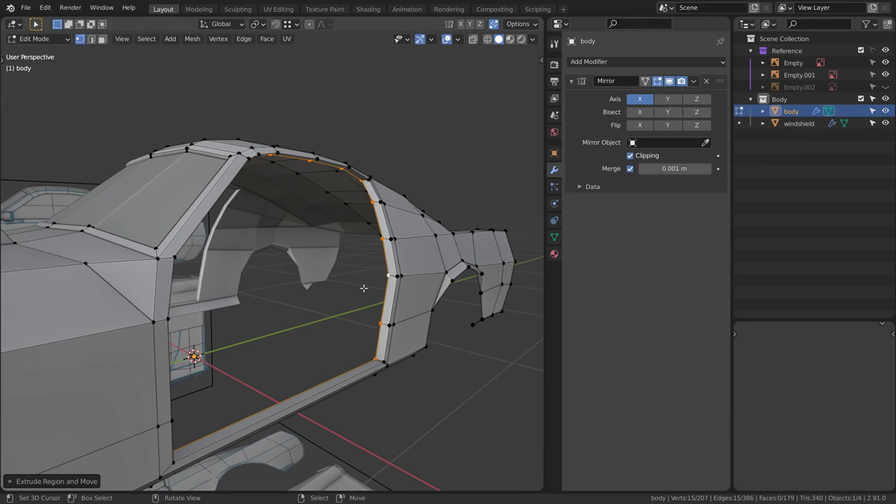
Step: Duplicate the door opening loop, separate it into its own object and name it 'door'
alt+right_click(388, 290)
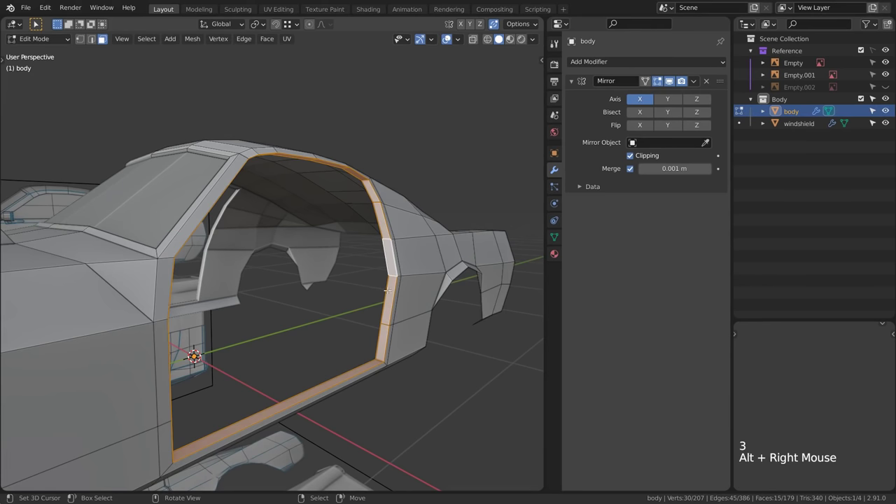
key(shift+d)
key(p)
click(303, 294)
key(Tab)
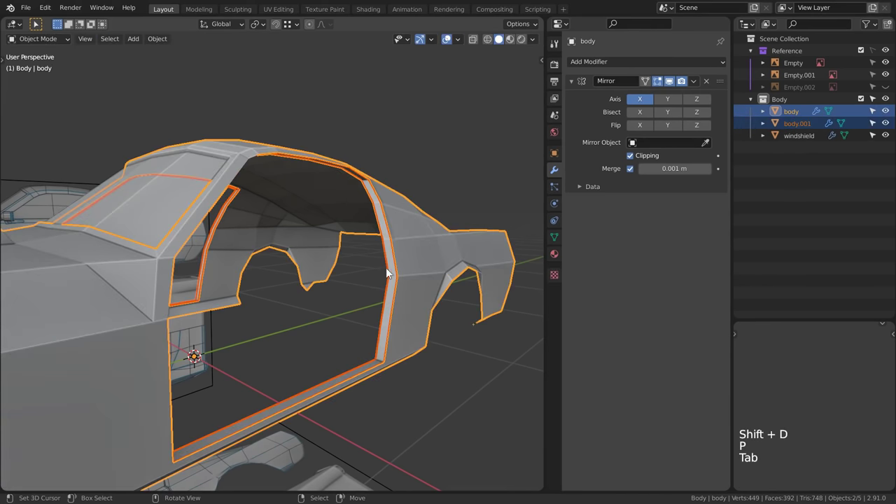
right_click(388, 272)
key(F2)
text(door)
key(Return)
Step: Fill the door outline with faces
key(Tab)
key(2)
alt+right_click(280, 427)
right_click(280, 301)
key(1)
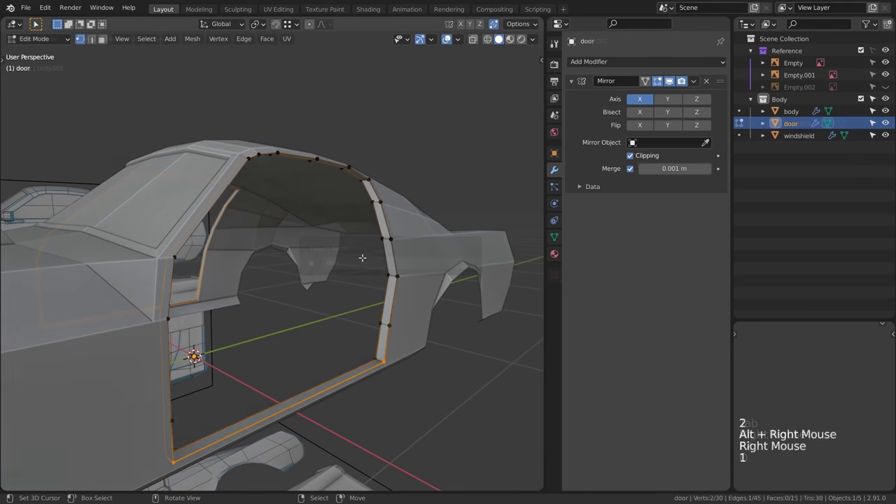
key(f)
key(f)
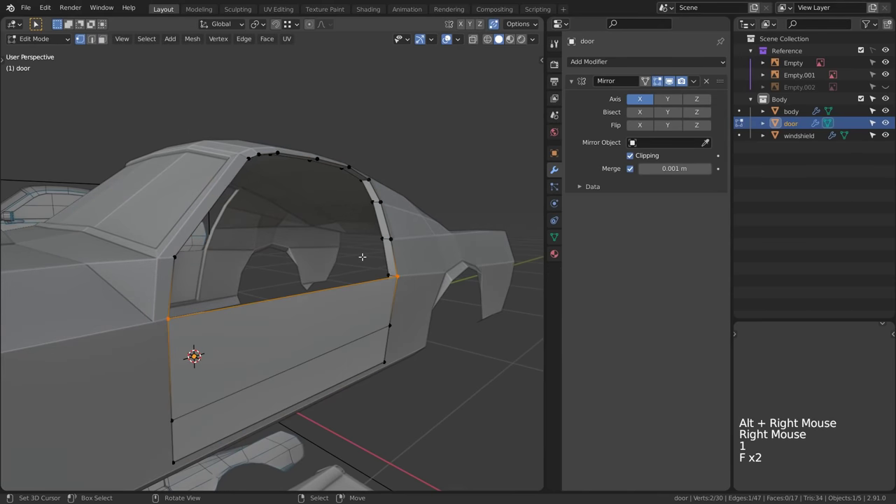
key(f)
Step: Fill the door's window opening with a face
key(KP_3)
shift+middle_drag(378, 251, 322, 266)
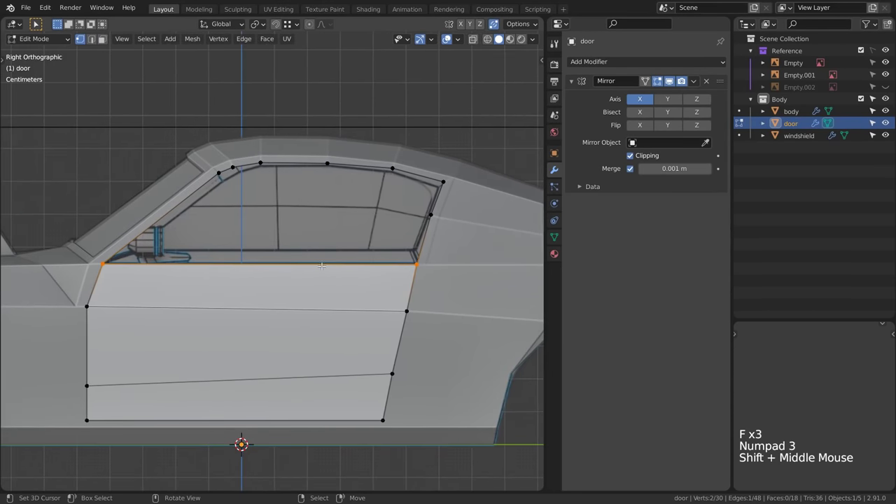
alt+right_click(188, 196)
middle_drag(189, 196, 315, 212)
key(f)
Step: Inset the window face to form a frame around the glass
key(KP_3)
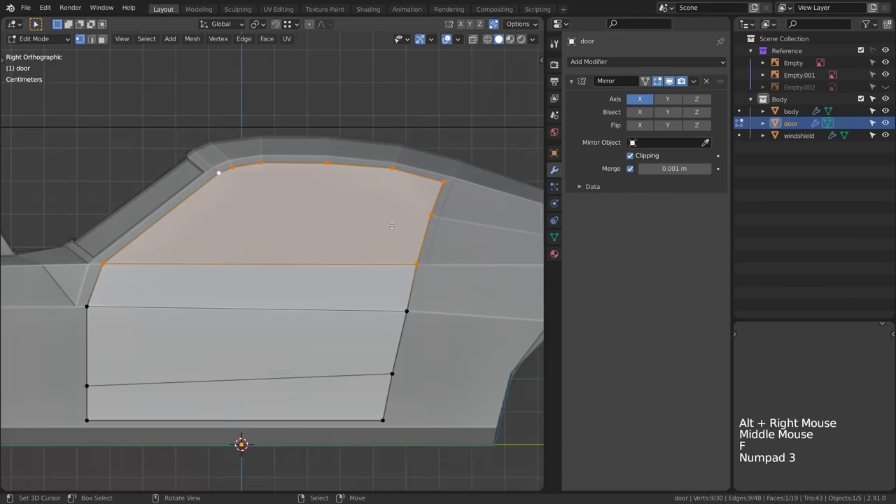
ctrl+click(791, 112)
middle_drag(391, 224, 434, 266)
key(alt+z)
key(alt+z)
key(i)
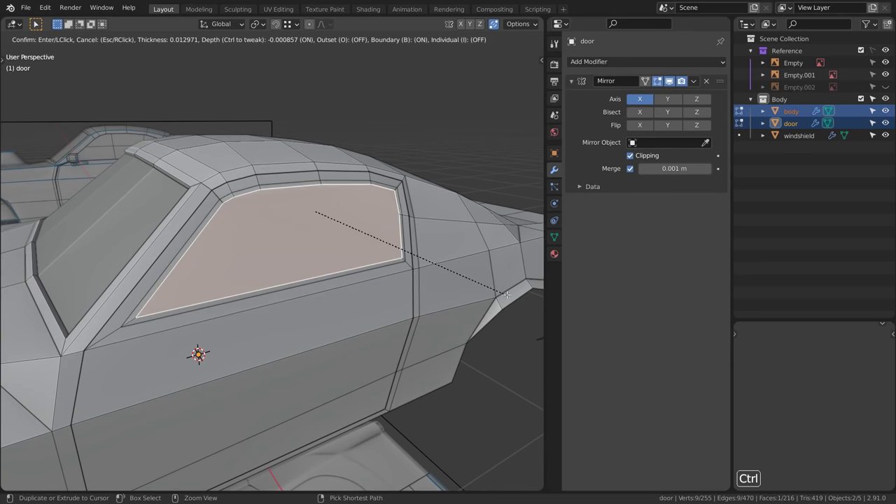
click(507, 294)
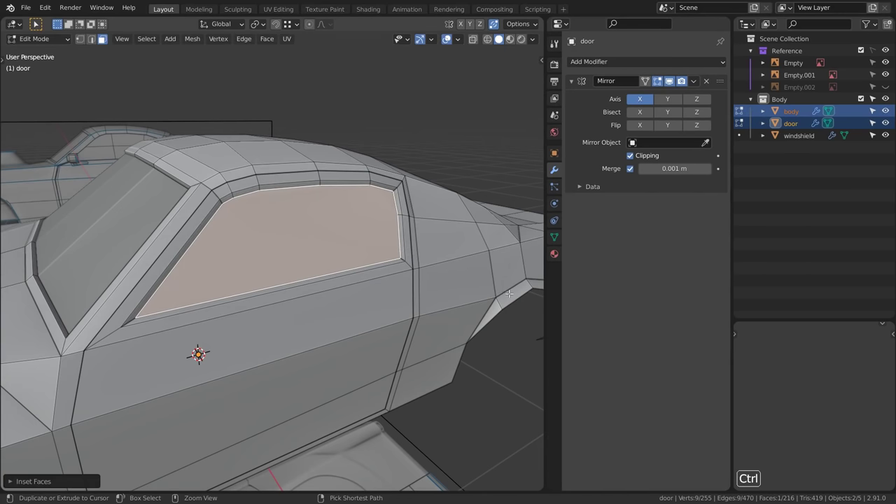
Step: Return to object mode, deselect everything and orbit around the finished car
scroll(392, 320, down, 3)
key(Tab)
key(alt+a)
scroll(371, 315, down, 3)
middle_drag(392, 320, 281, 323)
Step: Adjust the window door's vertices, sliding the bottom-edge vertex along its edge
key(shift+alt+z)
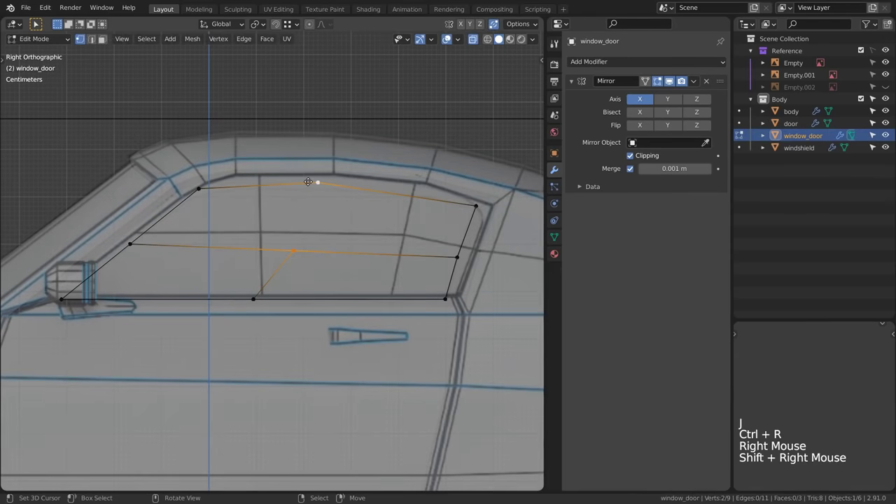
key(g)
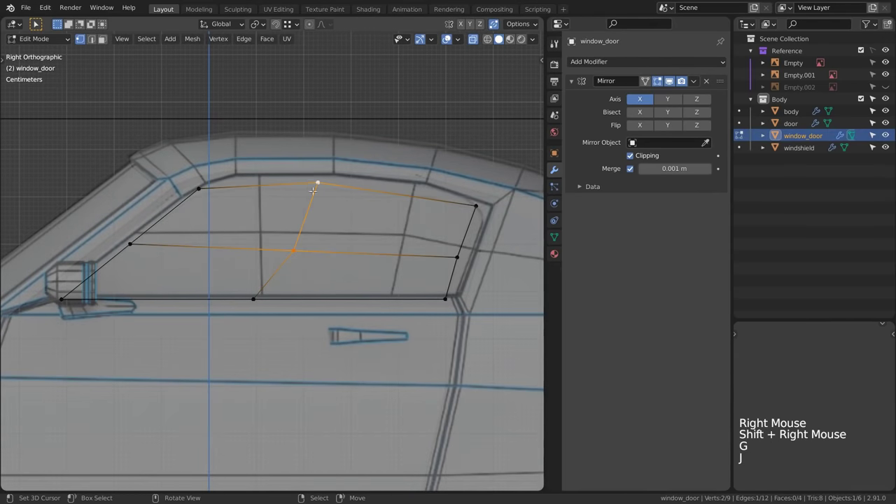
right_click(320, 247)
key(g)
right_click(328, 232)
right_click(252, 299)
key(g)
key(g)
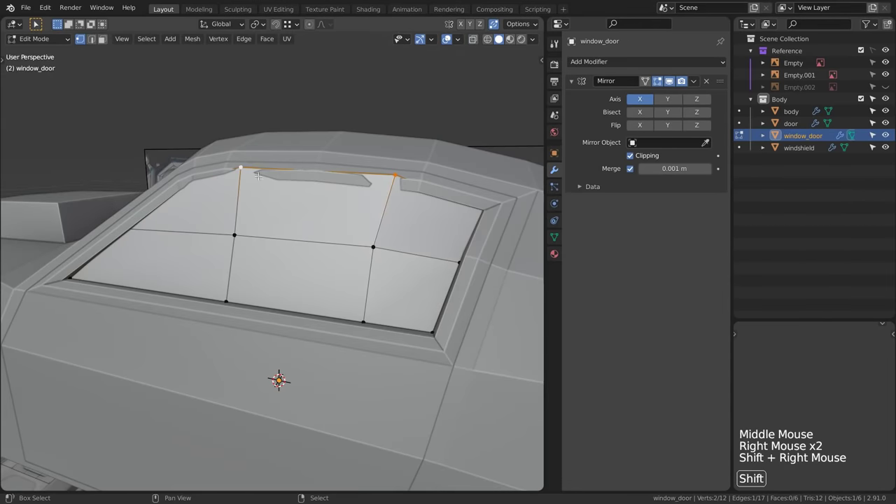
Step: Slide the window door's top edge into place along the door
shift+middle_drag(257, 176, 254, 183)
middle_drag(253, 183, 265, 261)
key(g)
key(g)
click(240, 309)
Step: Shift the body's side edge column sideways along X
key(g)
key(x)
ctrl+right_click(217, 295)
key(g)
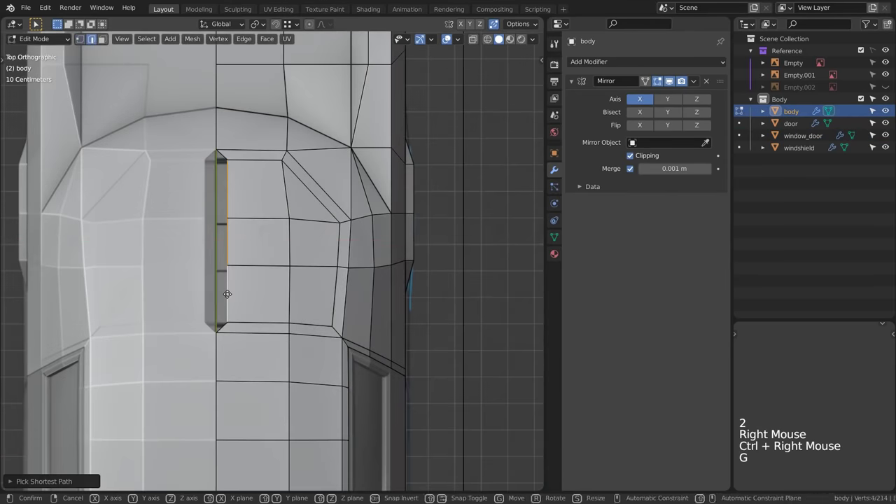
key(x)
click(140, 295)
Step: Select the six rear window faces on the body
key(3)
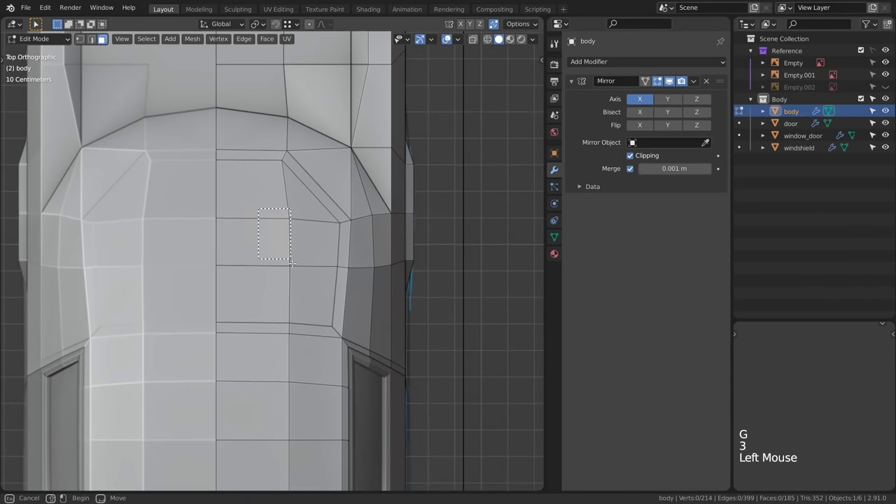
drag(294, 268, 294, 269)
middle_drag(294, 269, 261, 150)
key(alt+a)
key(1)
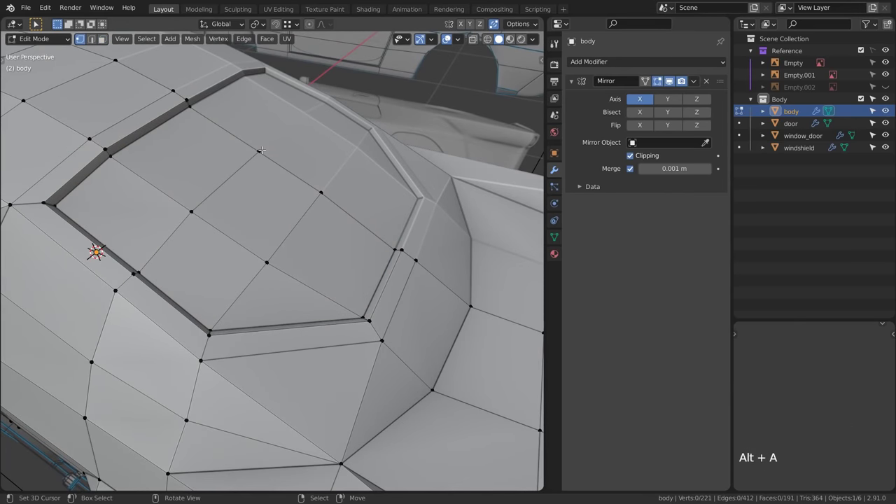
drag(174, 180, 308, 264)
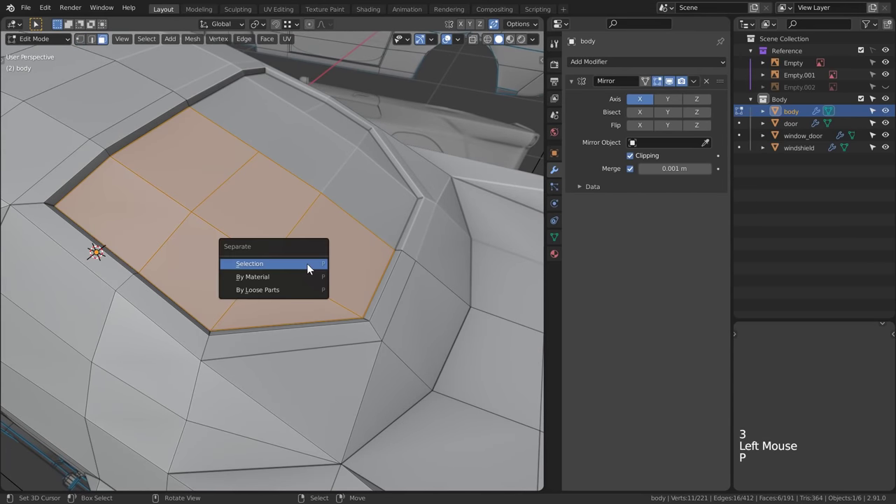
Step: Separate the rear window faces into their own object and begin renaming it
click(306, 264)
key(Tab)
right_click(282, 216)
key(F2)
Step: Name the window object 'win', then fill and position the first wheel-arch gap faces
text(windshield_rear)
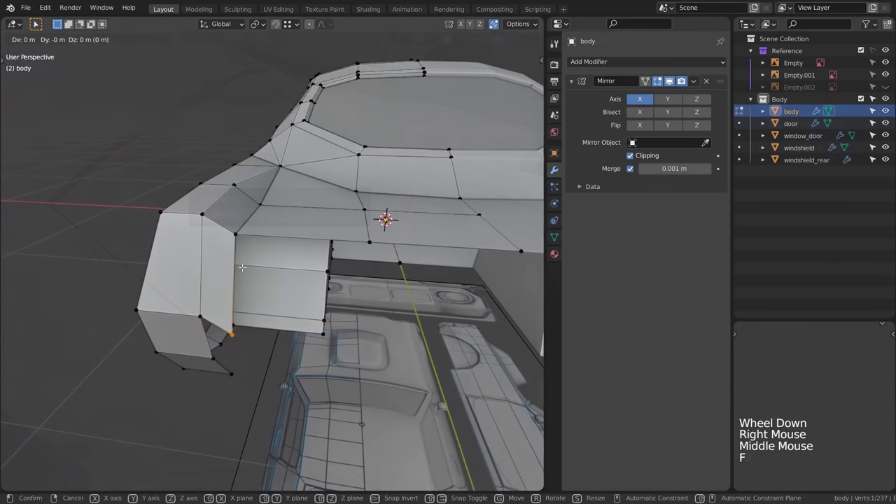
key(f)
key(g)
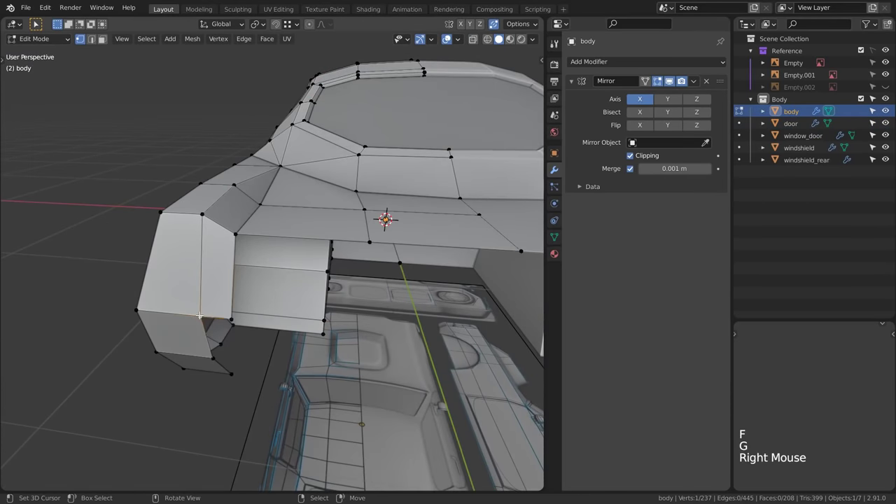
key(f)
middle_drag(207, 329, 224, 247)
right_click(244, 366)
key(f)
Step: Fill the remaining holes around the wheel arch face by face
scroll(224, 247, down, 1)
right_click(224, 247)
key(f)
right_click(231, 280)
key(f)
shift+middle_drag(231, 280, 166, 239)
middle_drag(272, 294, 280, 280)
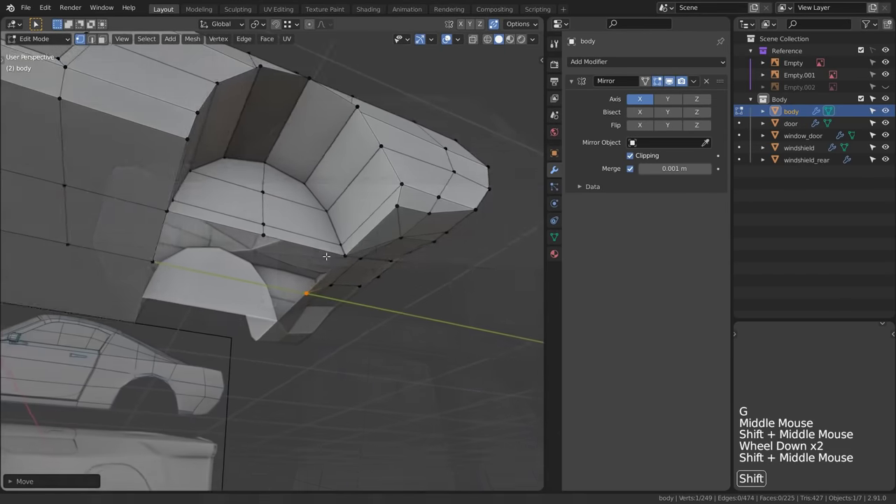
middle_drag(301, 280, 165, 235)
right_click(160, 231)
key(f)
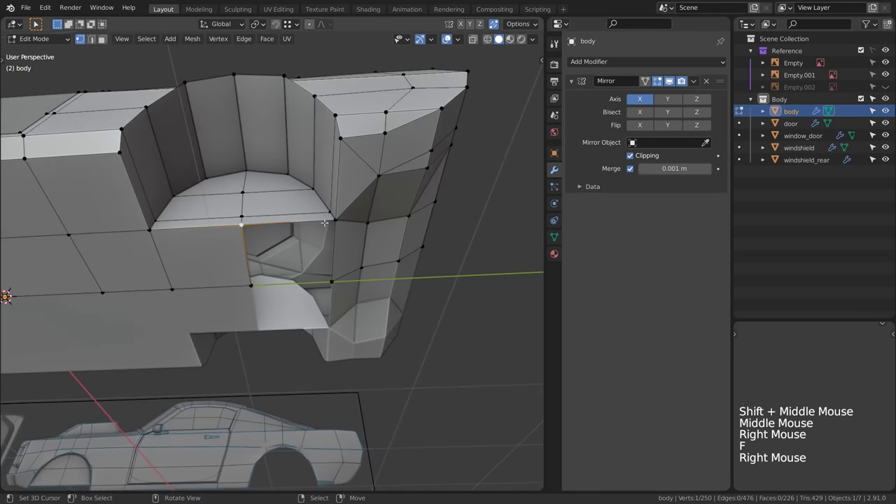
shift+right_click(232, 225)
key(f)
scroll(232, 225, down, 2)
Step: Return to object mode and review the whole car with overlays hidden
key(alt+a)
key(Tab)
middle_drag(329, 277, 315, 346)
key(alt+a)
scroll(232, 291, down, 1)
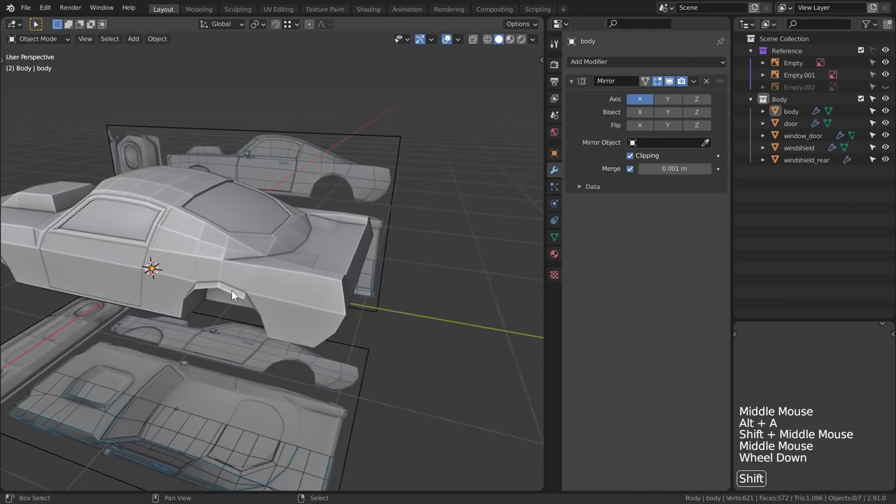
shift+middle_drag(232, 292, 277, 302)
middle_drag(277, 303, 441, 256)
scroll(420, 296, down, 1)
key(shift+alt+z)
key(a)
key(alt+a)
Step: Add a Subdivision Surface modifier to the car body at viewport level 2
key(shift+alt+z)
click(442, 256)
click(620, 63)
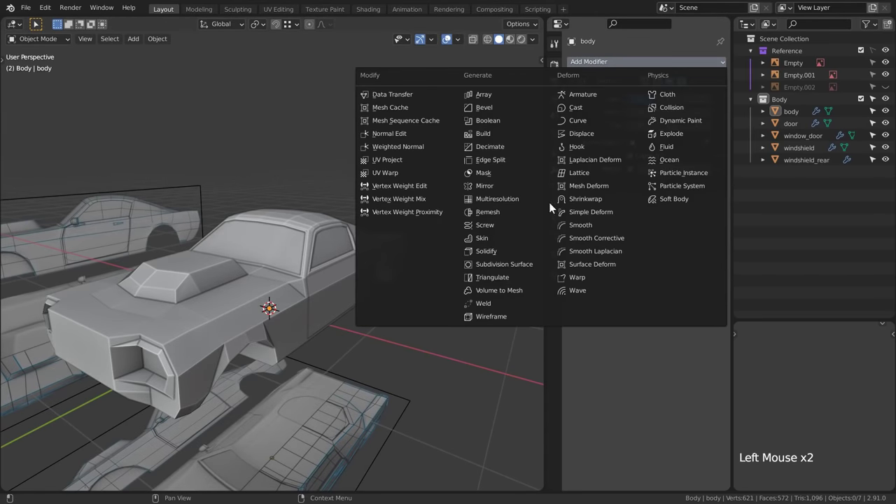
click(522, 264)
key(shift+alt+z)
shift+middle_drag(428, 276, 319, 288)
click(707, 235)
middle_drag(479, 295, 389, 294)
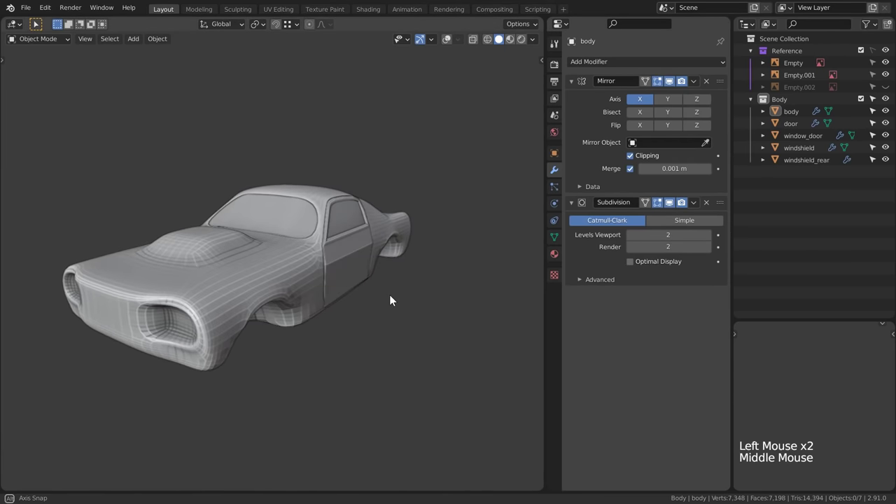
Step: Add a Bevel modifier, move it above the Subdivision, and limit it by Weight
key(shift+alt+z)
click(611, 61)
click(518, 107)
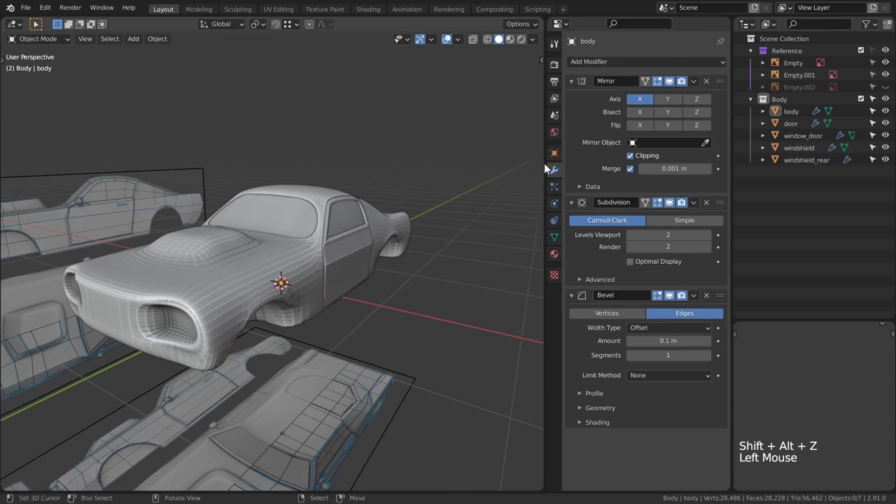
drag(720, 295, 719, 203)
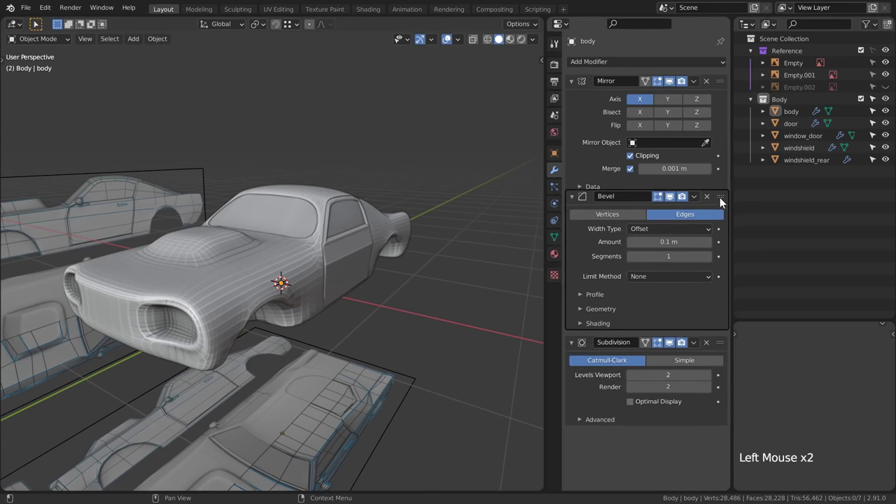
click(686, 282)
click(671, 321)
shift+middle_drag(373, 315, 396, 290)
scroll(396, 291, up, 2)
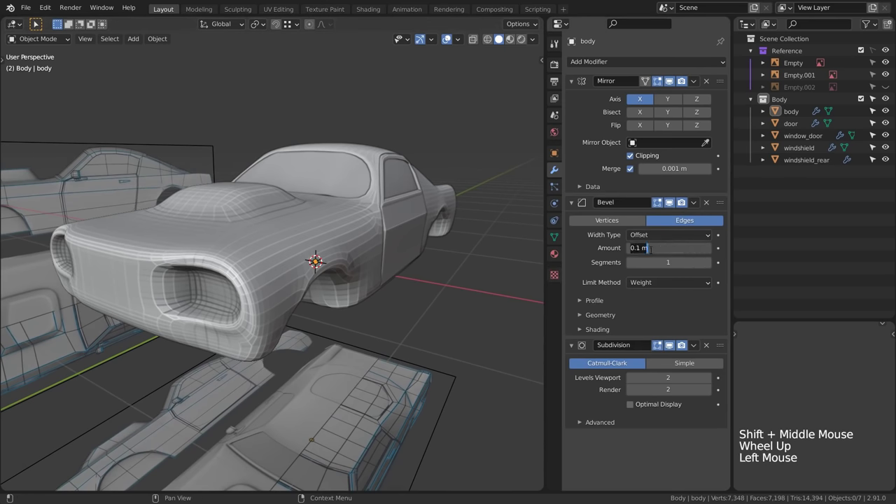
Step: Enter Edit Mode on the car body in edge select, with the Item sidebar showing
right_click(364, 238)
key(Tab)
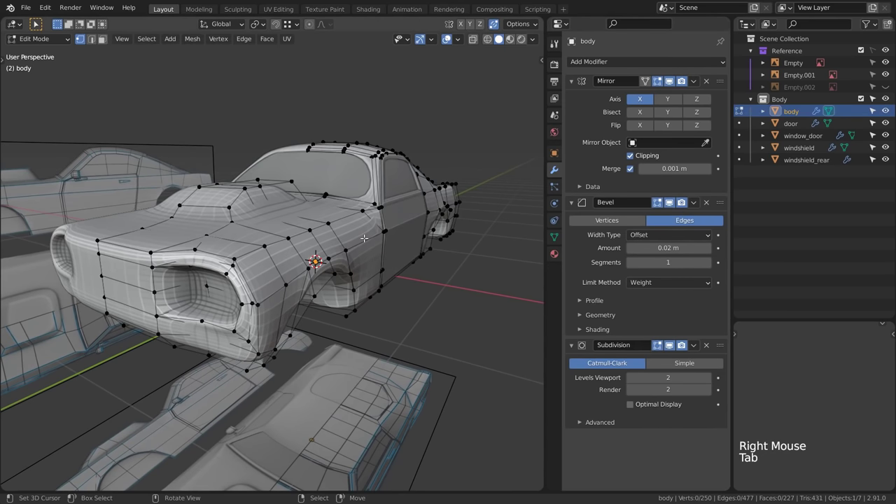
key(2)
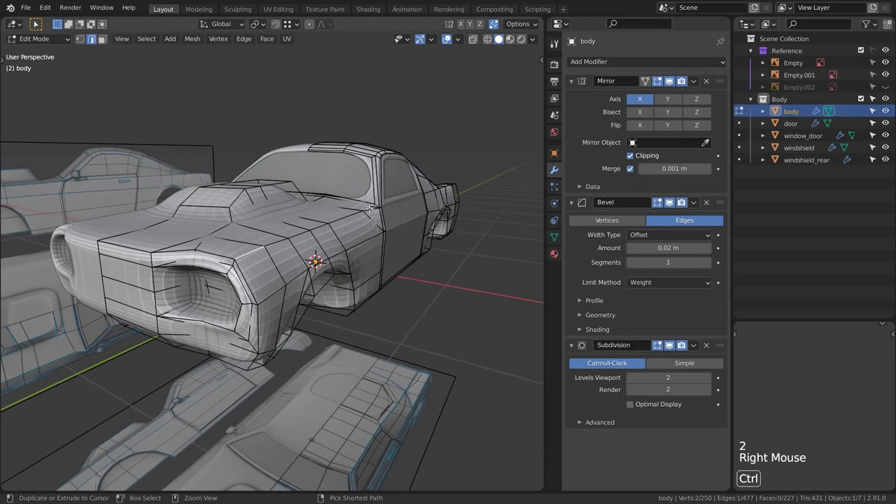
key(n)
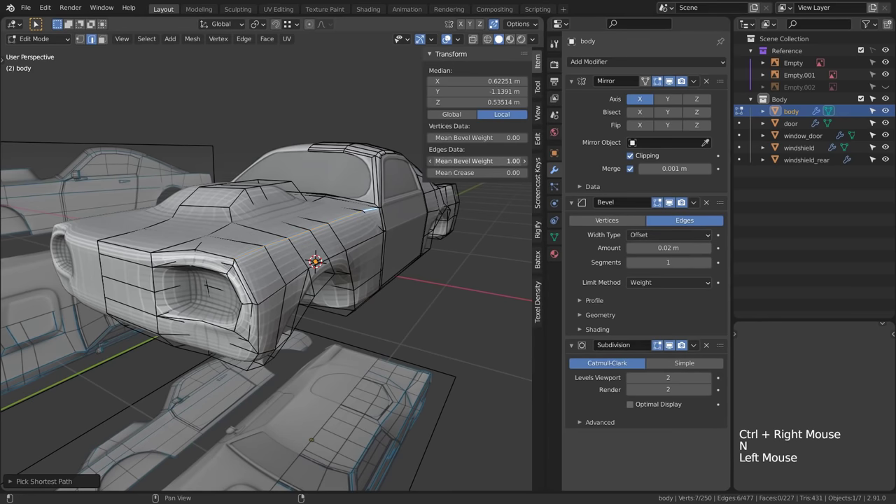
scroll(315, 263, up, 2)
shift+middle_drag(315, 263, 294, 252)
key(shift+alt+z)
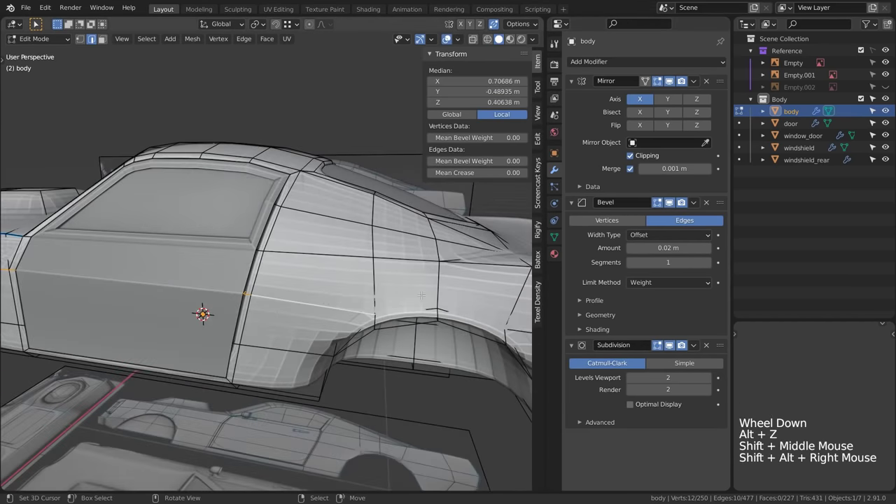
shift+middle_drag(395, 302, 249, 312)
Step: Select edge loops along the body's sides and rear, undoing one bevel weight change
alt+shift+click(299, 300)
shift+middle_drag(308, 313, 399, 210)
scroll(329, 313, down, 2)
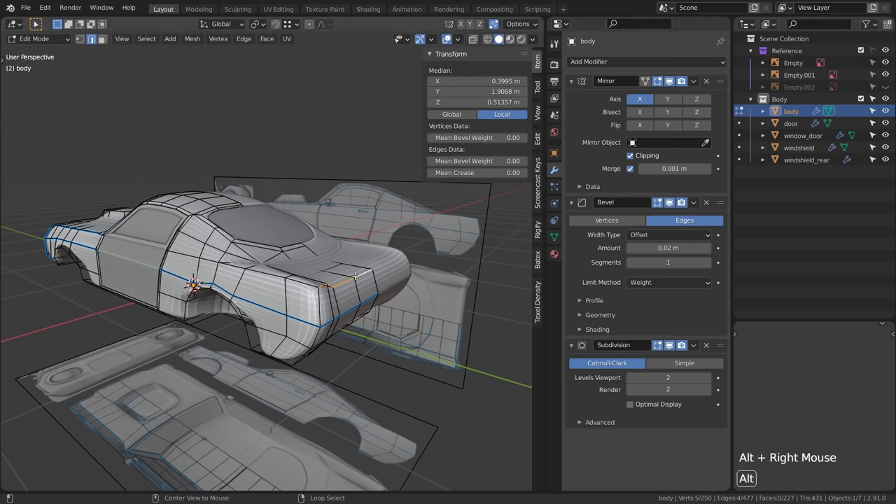
alt+shift+right_click(297, 282)
middle_drag(298, 282, 171, 284)
scroll(280, 287, up, 1)
alt+shift+right_click(280, 287)
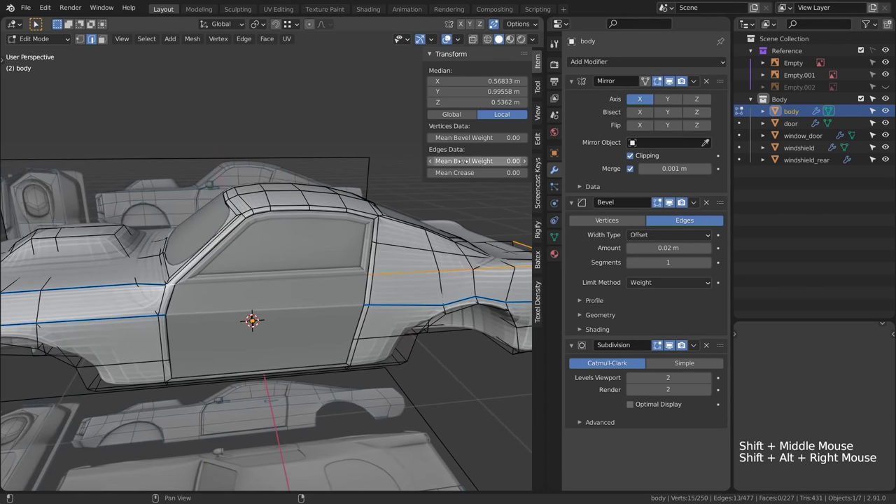
shift+middle_drag(307, 364, 329, 343)
middle_drag(329, 343, 455, 196)
key(ctrl+z)
Step: Select the edge path around the hood scoop and set its bevel weight to 1.00
key(alt+a)
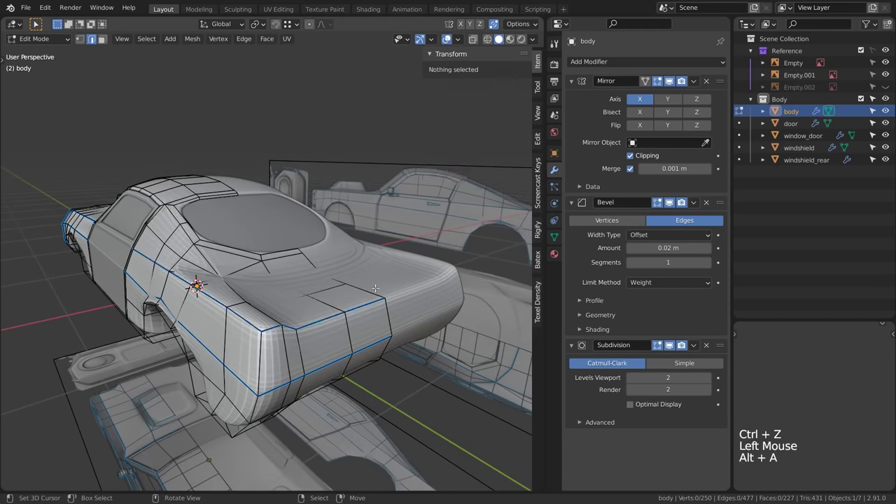
key(Tab)
scroll(365, 303, down, 1)
key(alt+a)
middle_drag(365, 303, 422, 325)
scroll(423, 323, down, 2)
scroll(341, 332, down, 1)
middle_drag(342, 333, 325, 336)
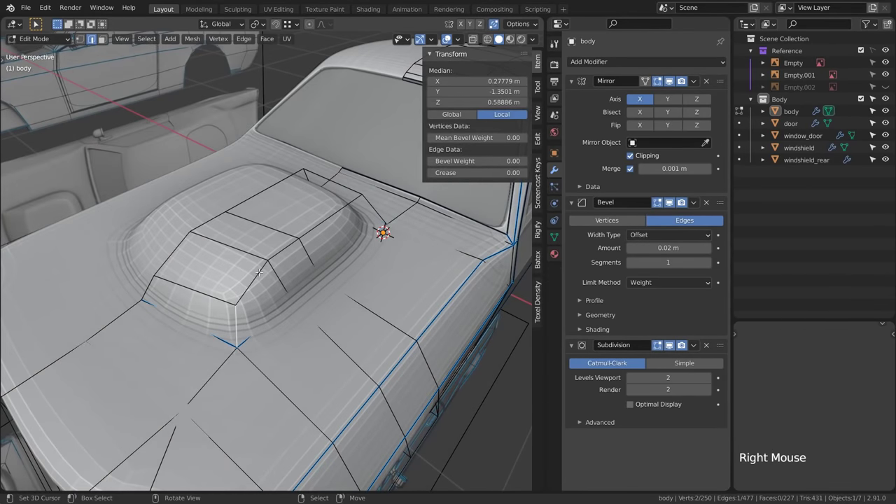
ctrl+right_click(338, 210)
shift+right_click(338, 189)
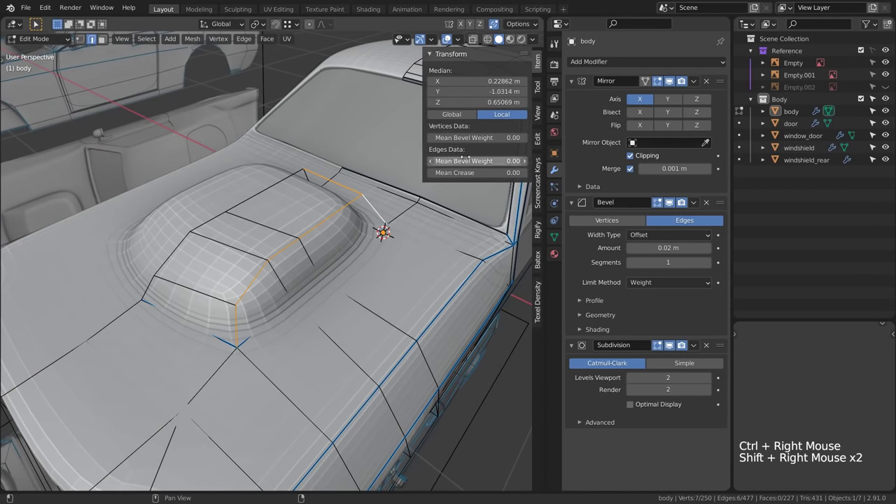
drag(476, 161, 511, 161)
Step: Set the Bevel modifier's outer miter to Arc after trying Patch
key(alt+a)
key(Tab)
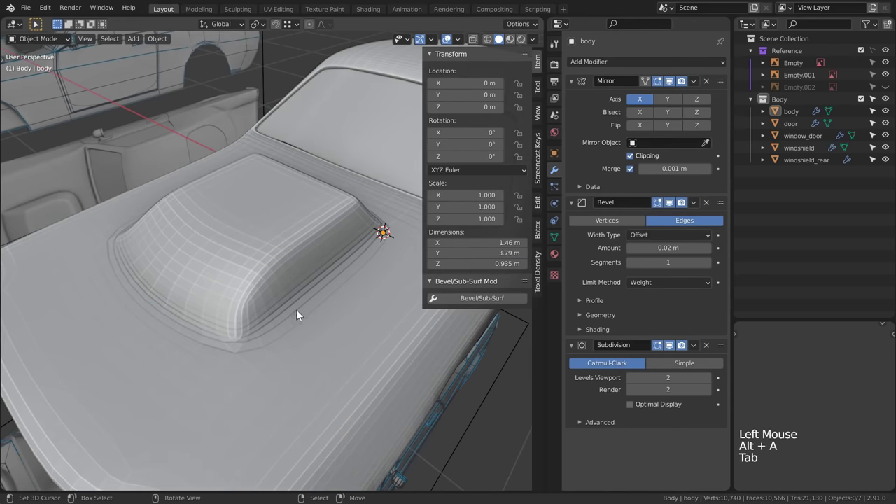
shift+middle_drag(282, 329, 225, 306)
key(shift+z)
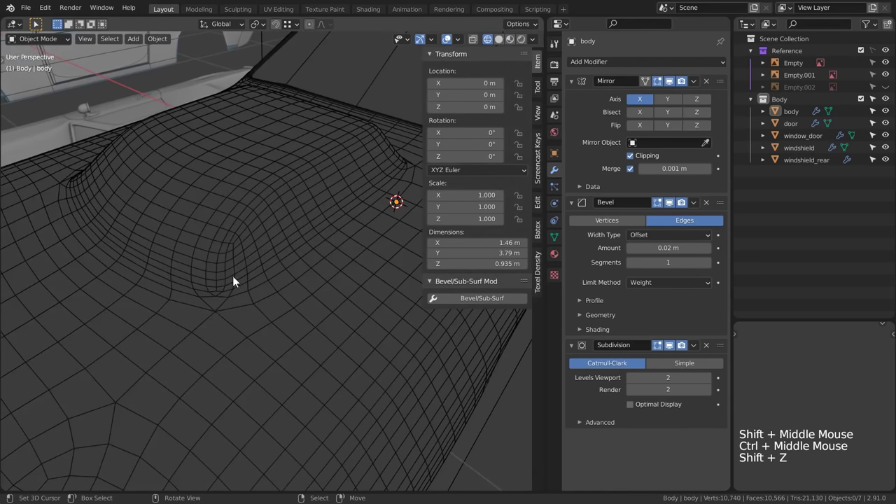
click(591, 316)
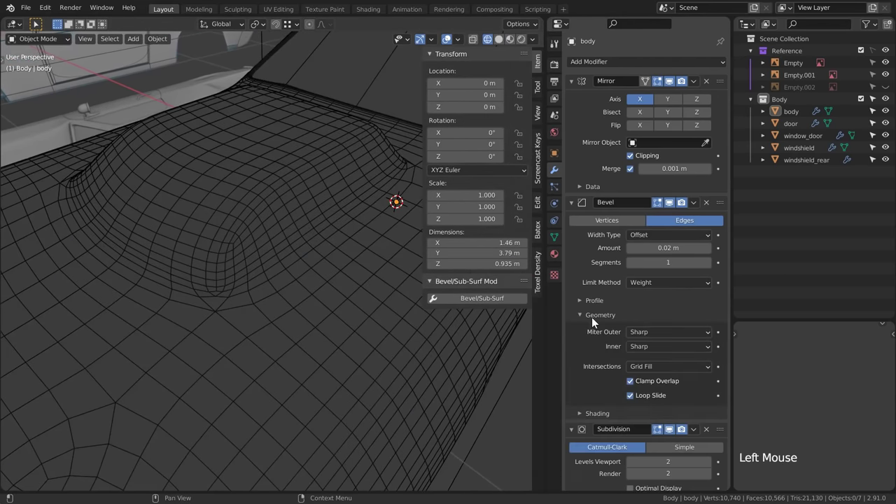
click(647, 331)
click(647, 359)
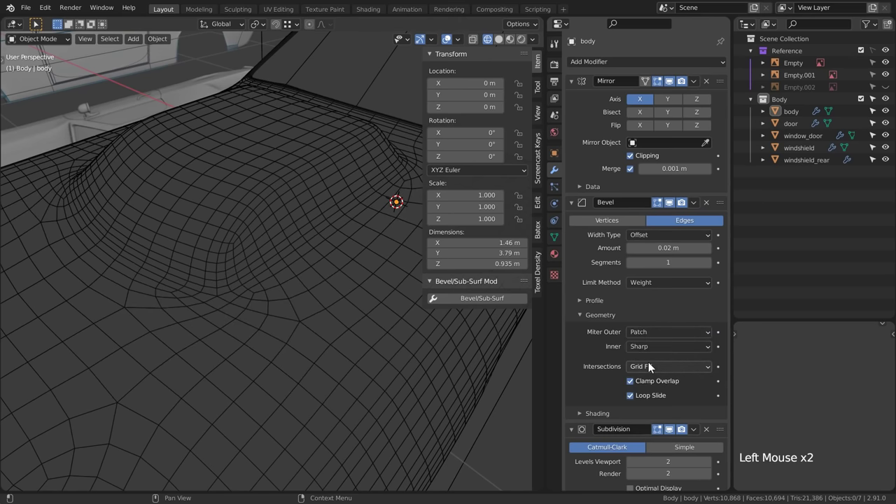
click(653, 332)
click(660, 371)
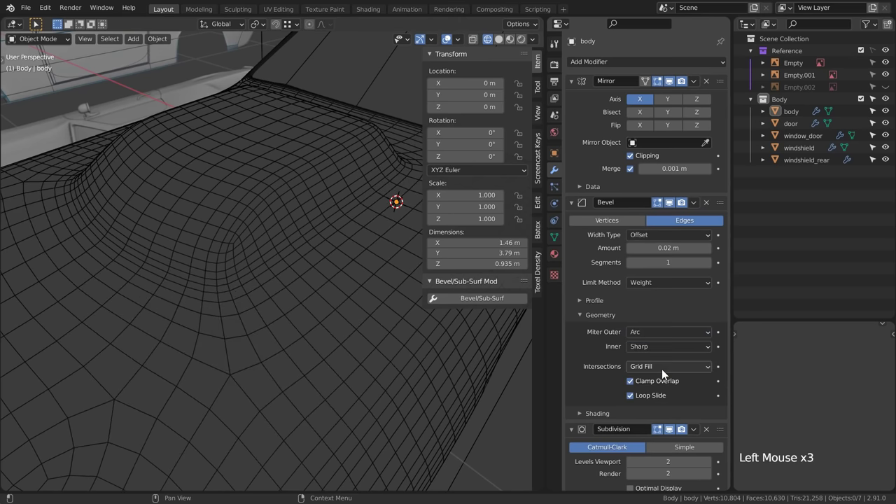
key(shift+z)
Step: Give the inner inset edges a 0.1 bevel weight and the door edges weight 1
ctrl+middle_drag(262, 305, 242, 251)
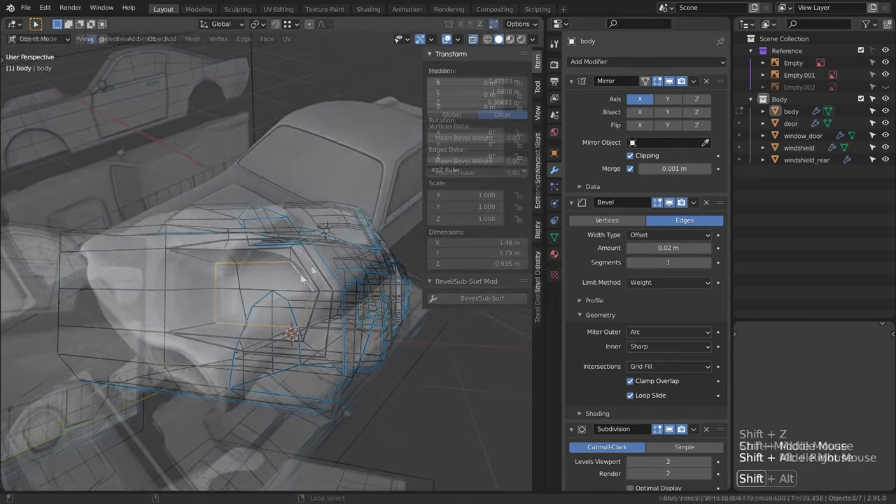
key(alt+z)
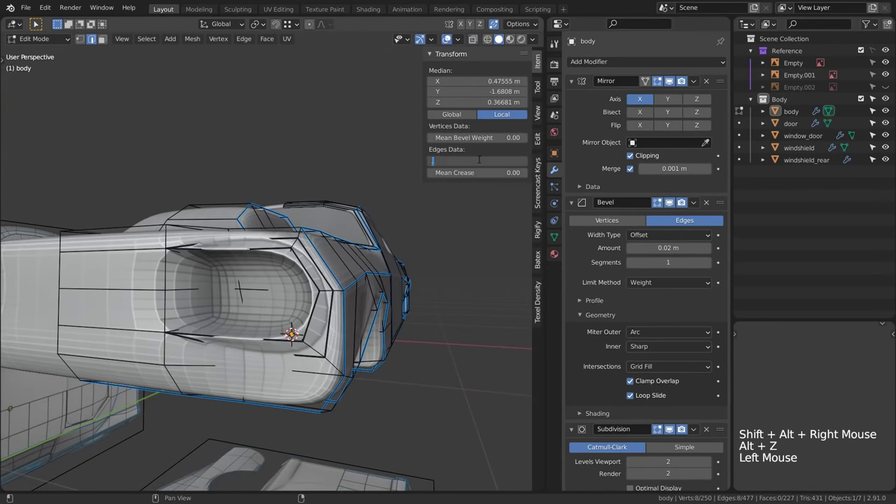
text(0.1)
key(Return)
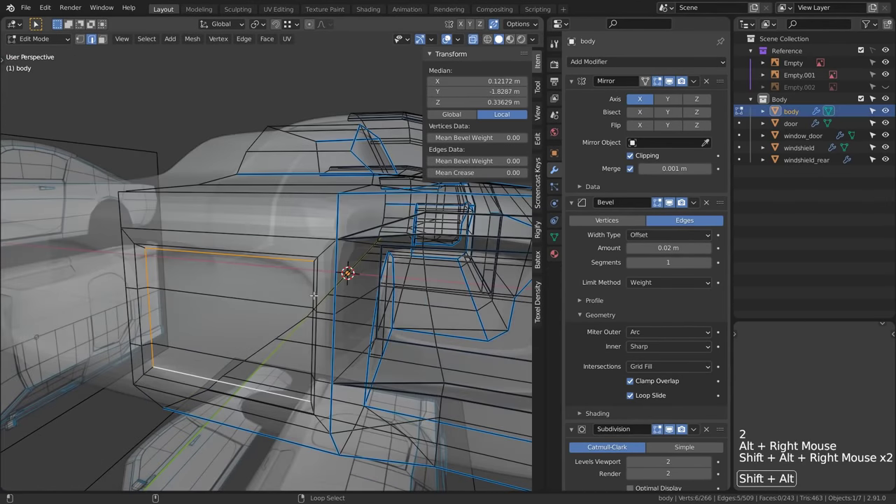
key(alt+z)
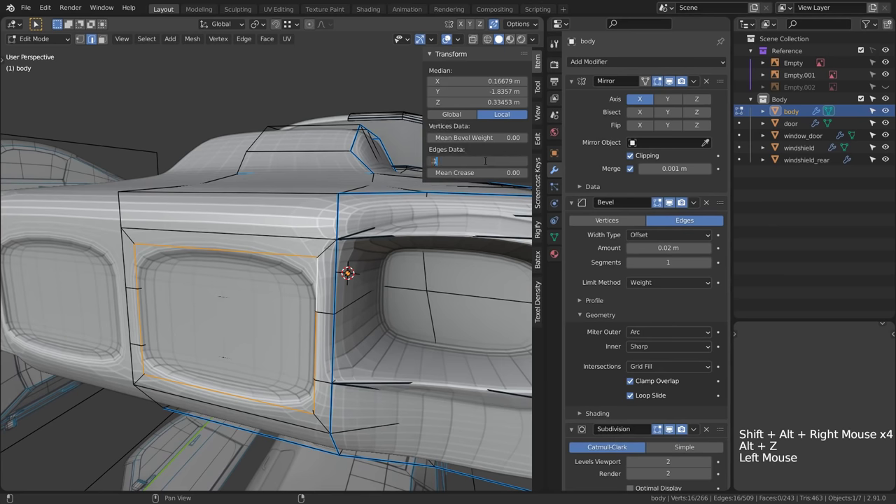
key(Return)
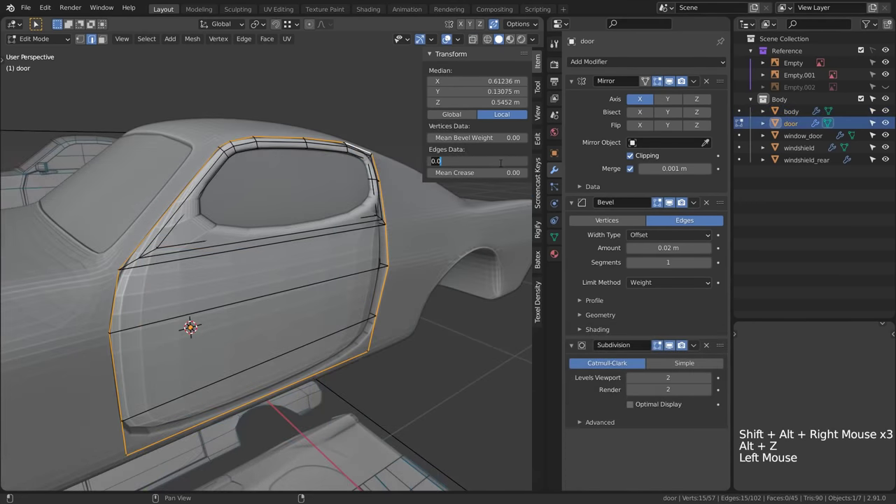
text(1)
key(Return)
Step: Select window-frame vertices on the door and body, and move the windshield edge
shift+middle_drag(463, 189, 279, 245)
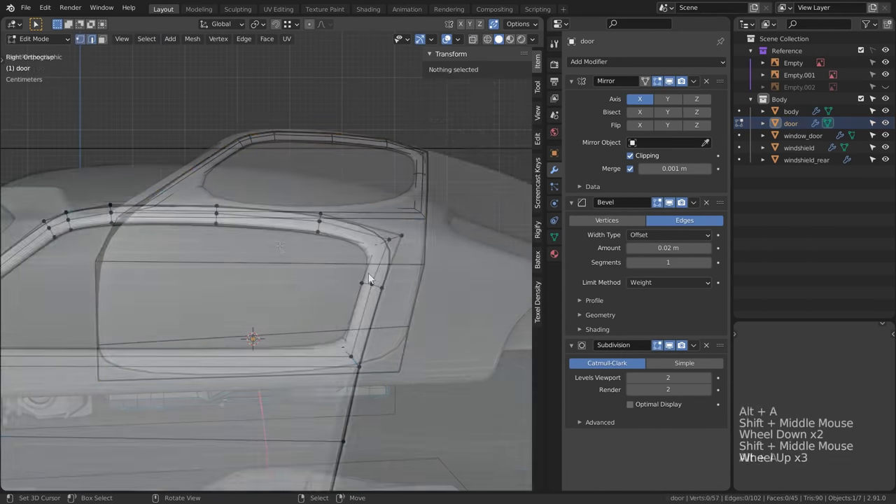
key(alt+z)
click(400, 237)
key(alt+z)
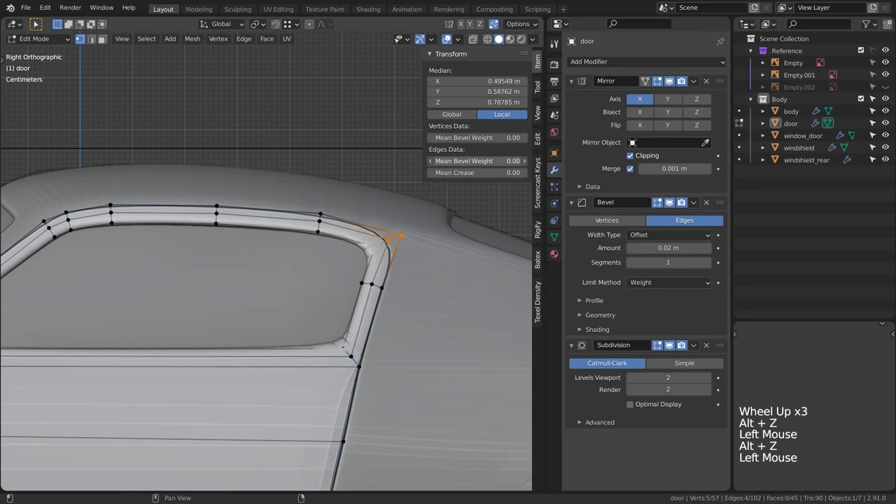
key(Tab)
right_click(426, 238)
key(Tab)
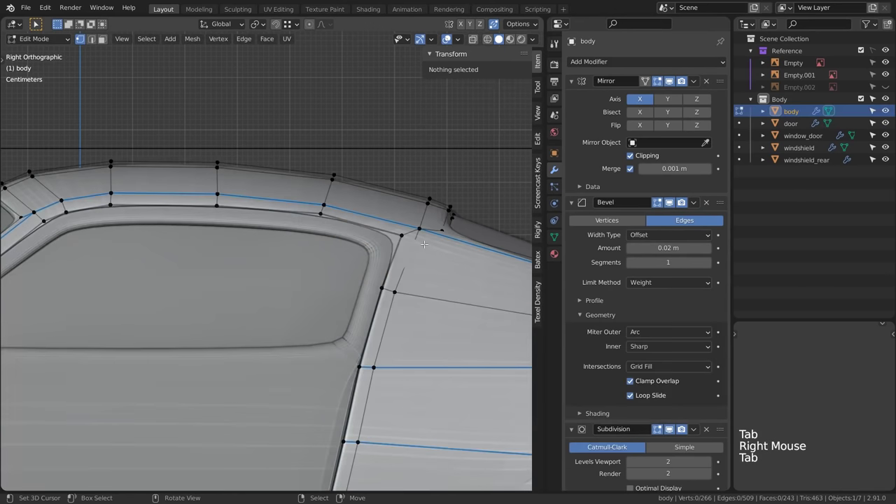
key(alt+z)
click(431, 218)
key(alt+z)
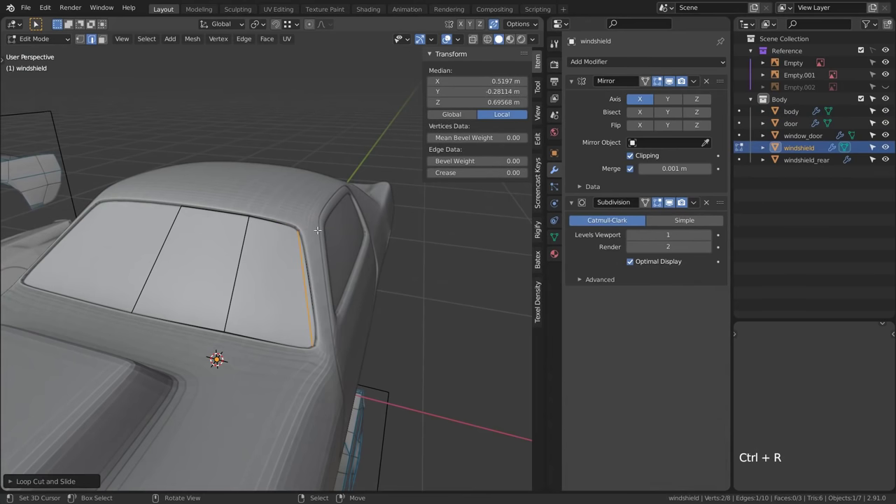
key(g)
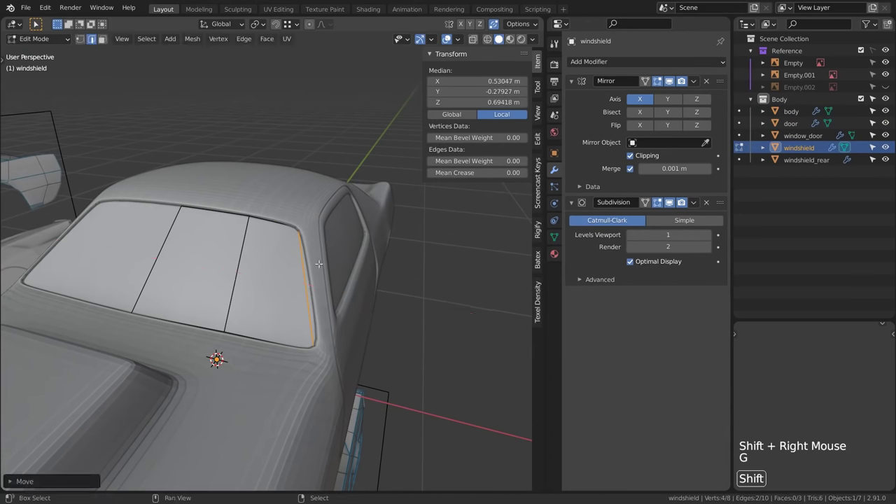
key(alt+a)
key(Tab)
Step: Select the door's horizontal edge loops in Edit Mode, then leave Edit Mode
scroll(284, 270, up, 2)
middle_drag(314, 265, 231, 280)
scroll(283, 268, up, 2)
key(alt+a)
scroll(315, 247, down, 4)
middle_drag(231, 280, 273, 294)
right_click(273, 301)
key(Tab)
middle_drag(273, 301, 279, 297)
right_click(279, 296)
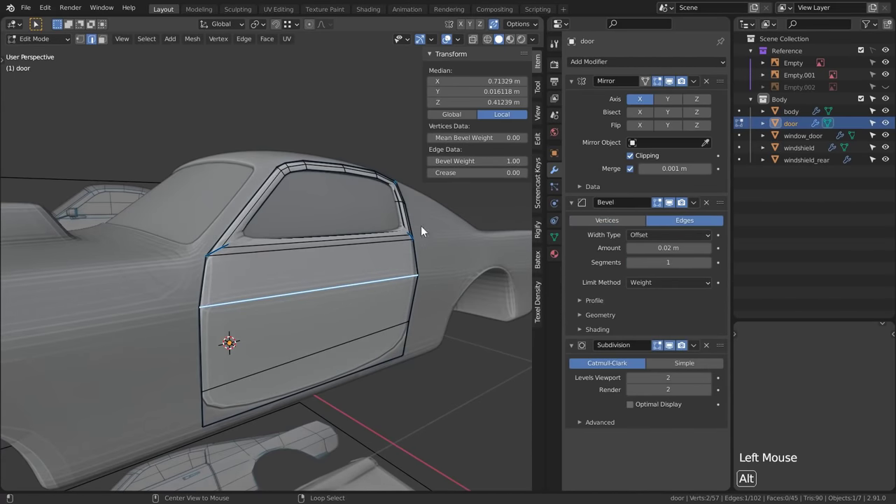
key(alt+z)
alt+right_click(362, 284)
key(alt+z)
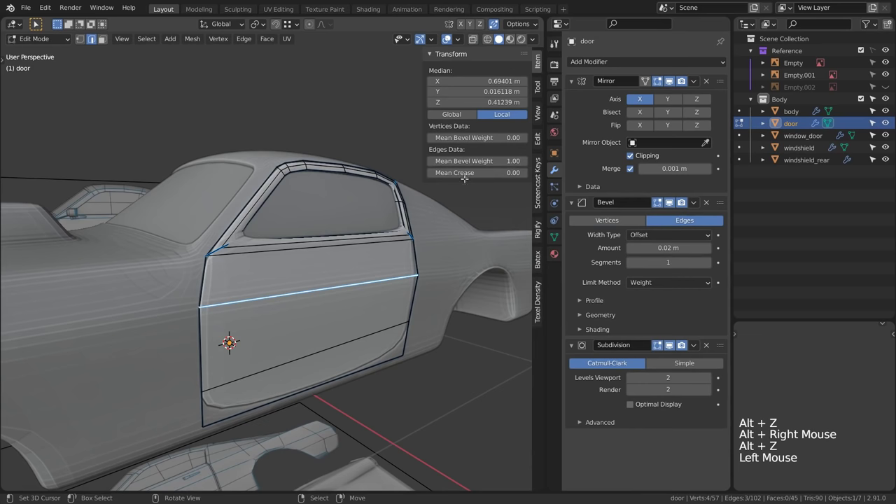
key(alt+a)
key(Tab)
Step: Select the car body and enter its Edit Mode
middle_drag(357, 299, 200, 283)
key(alt+a)
scroll(294, 290, down, 2)
key(shift+alt+z)
key(shift+alt+z)
right_click(175, 227)
key(Tab)
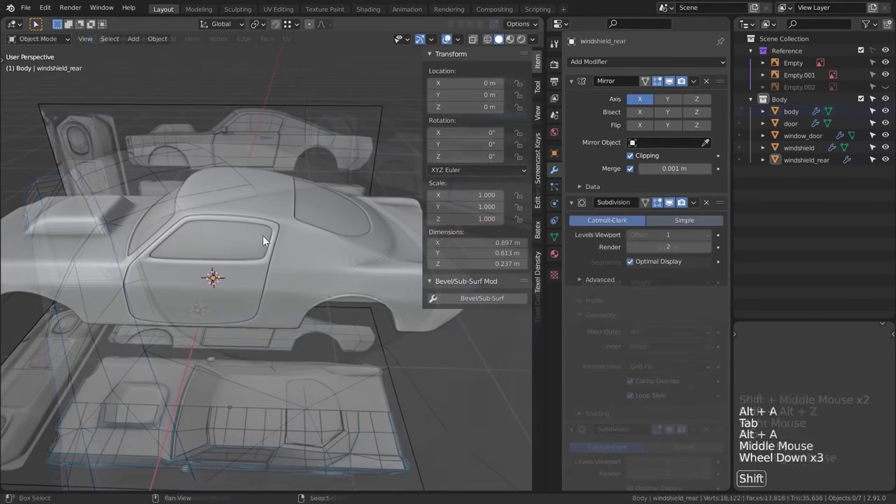
Step: Orbit around the smoothed car in a maximized 3D view, then restore the layout
shift+middle_drag(263, 235, 361, 221)
scroll(362, 221, down, 2)
key(shift+alt+z)
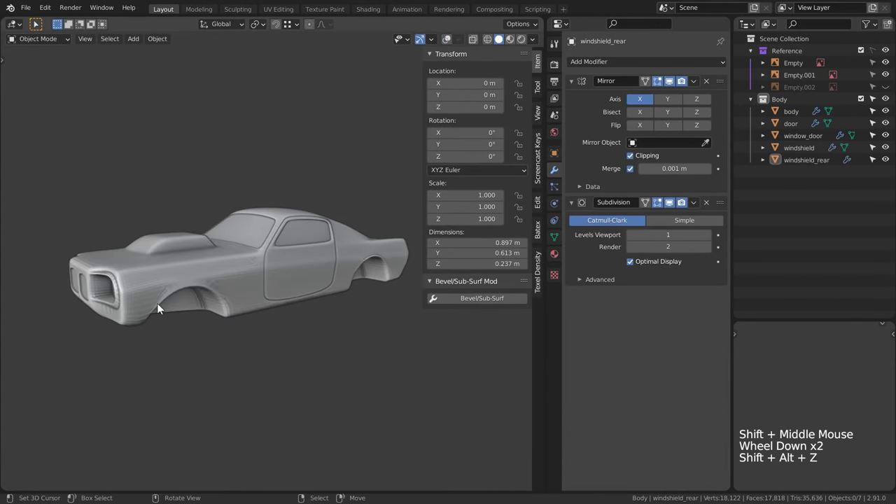
key(ctrl+space)
middle_drag(289, 297, 409, 343)
middle_drag(544, 367, 516, 371)
key(ctrl+space)
middle_drag(288, 344, 312, 346)
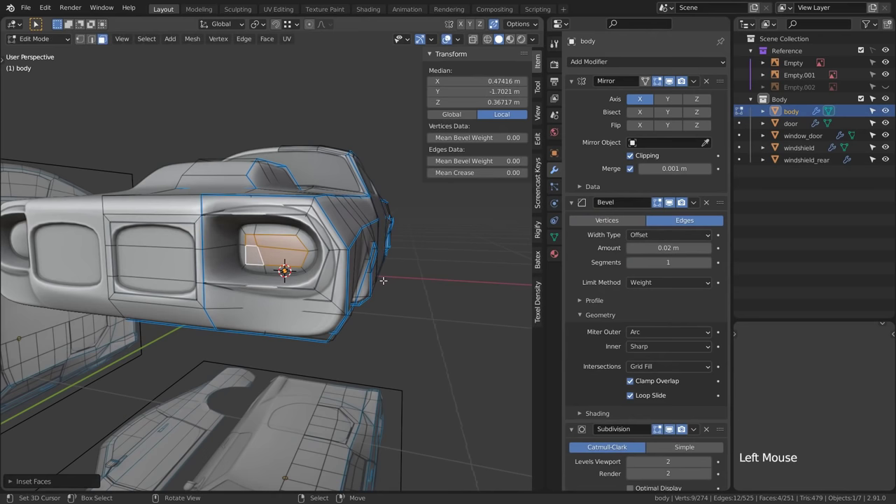
Step: Push the selected rear faces inward with Alt+S and leave Edit Mode
key(alt+s)
key(alt+a)
key(Tab)
scroll(394, 276, down, 1)
scroll(394, 273, down, 1)
middle_drag(394, 273, 241, 244)
Step: Inset a dent into a face on the car's rear panel and return to Object Mode
key(Tab)
right_click(197, 287)
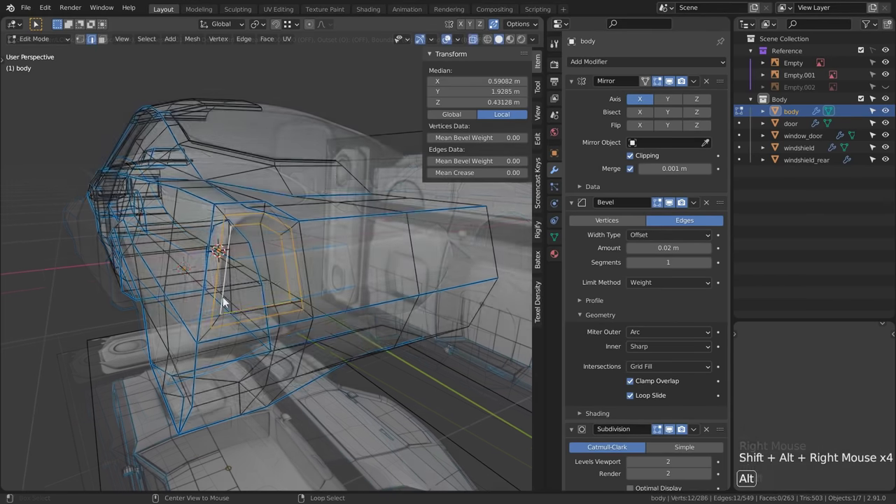
key(alt+z)
click(227, 294)
scroll(339, 249, down, 3)
key(alt+a)
key(Tab)
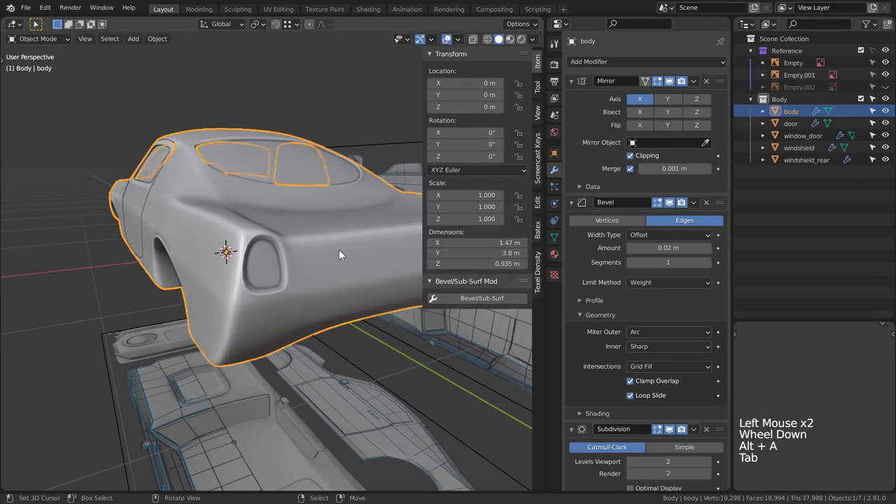
key(alt+a)
shift+middle_drag(339, 249, 472, 298)
Step: Shrink a new cube, place it beside the door and rename it 'mirror'
key(g)
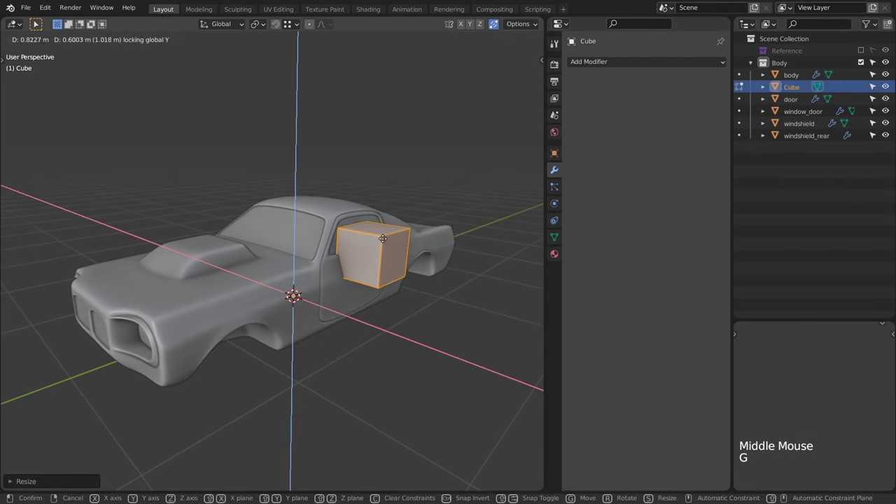
key(s)
click(422, 231)
key(Tab)
key(KP_Decimal)
ctrl+middle_drag(440, 169, 409, 260)
key(F2)
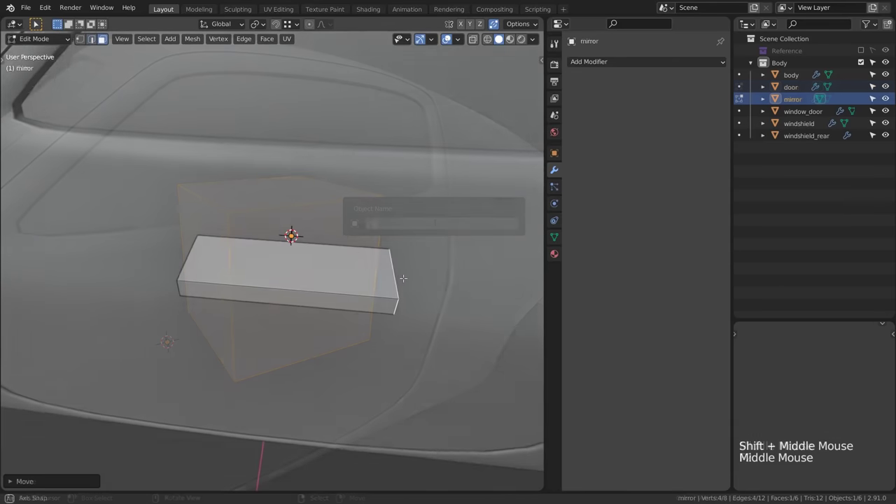
Step: Add a scaled loop cut across the box and give the stem's top edges a 0.10 bevel weight
key(ctrl+r)
click(199, 264)
key(s)
key(Tab)
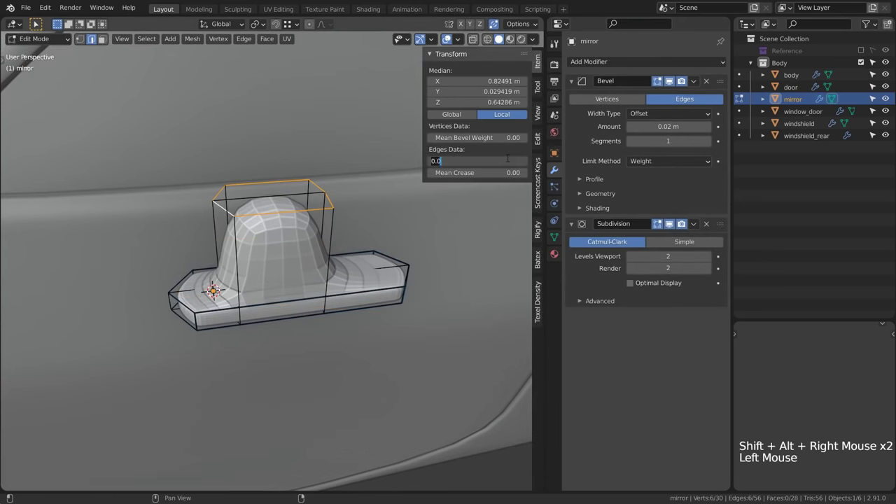
drag(499, 160, 506, 160)
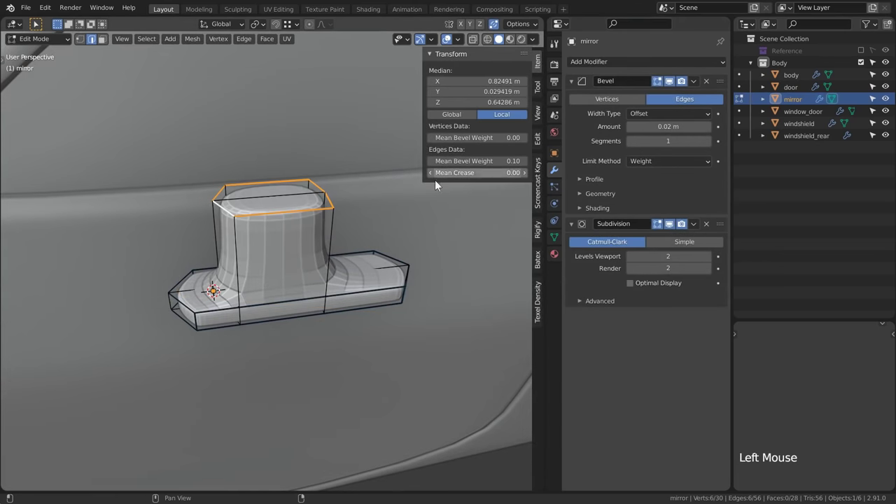
middle_drag(418, 183, 266, 399)
Step: In side view, slide the stem's vertical and top edge loops along Y to shape the stem
key(KP_3)
key(alt+z)
drag(266, 152, 315, 249)
key(alt+z)
key(g)
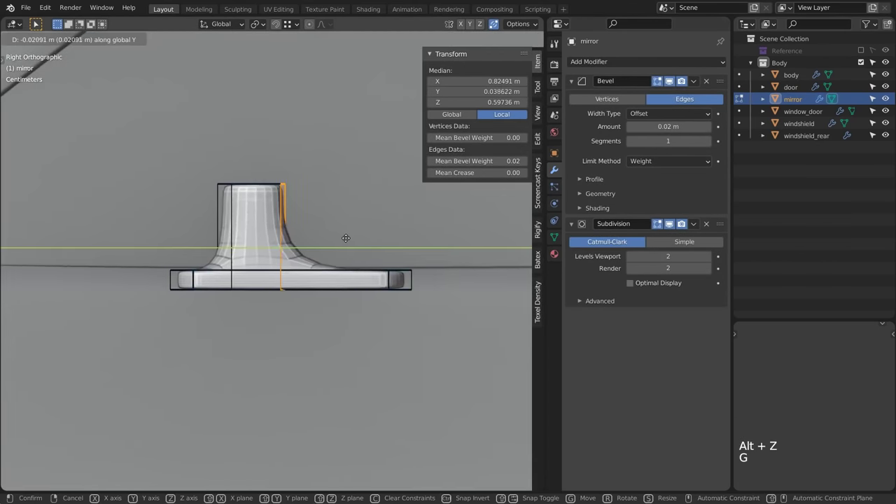
click(339, 237)
key(alt+z)
drag(203, 168, 354, 200)
key(alt+z)
key(g)
click(322, 196)
Step: Extrude the stem top outward into the mirror housing
middle_drag(322, 196, 294, 220)
key(e)
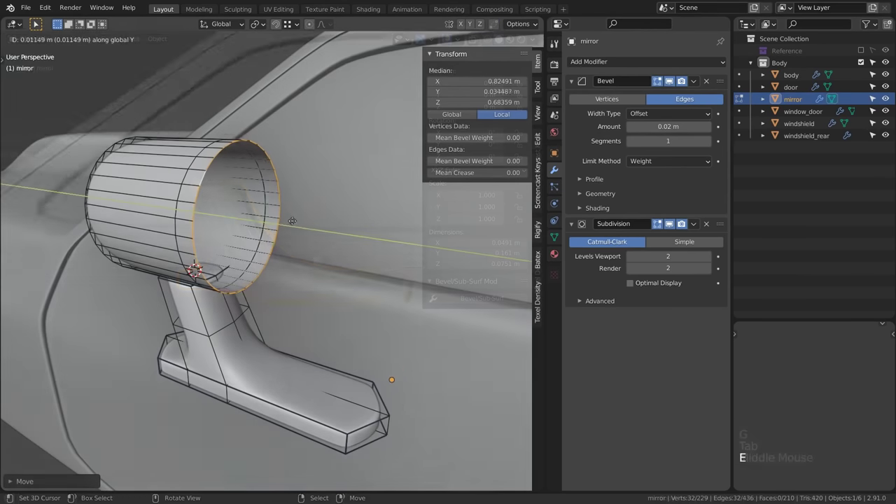
click(293, 221)
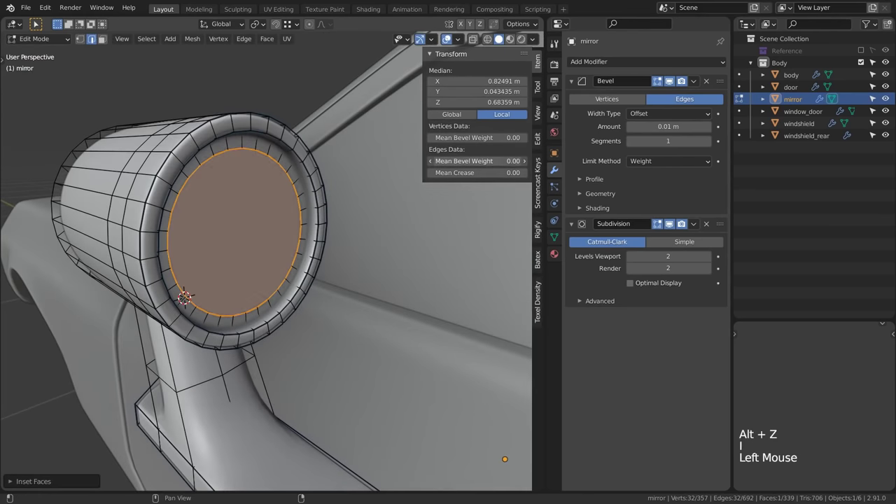
key(alt+a)
key(Tab)
key(alt+a)
scroll(323, 252, down, 4)
key(Tab)
scroll(289, 252, up, 3)
Step: Select the finished mirror object to give it a Mirror modifier on X
middle_drag(242, 252, 315, 280)
key(Tab)
mouse_move(315, 280)
middle_down()
mouse_move(347, 308)
mouse_move(309, 302)
mouse_move(321, 272)
middle_up()
scroll(310, 302, down, 2)
right_click(288, 253)
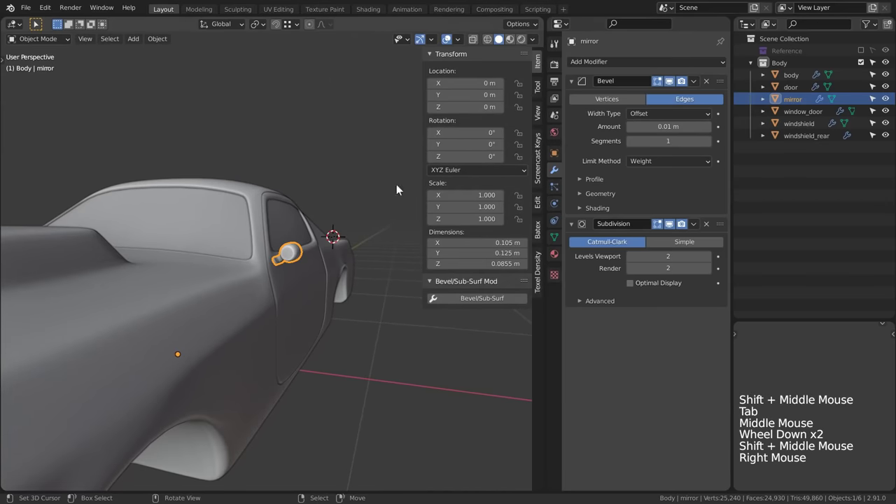
click(612, 62)
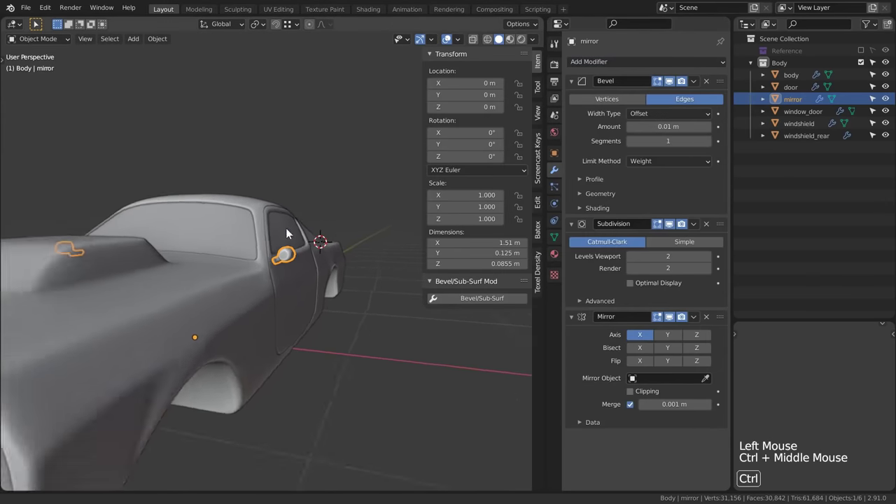
Step: Review the whole car from front and side views with overlays hidden, then restore the overlays
key(shift+alt+z)
ctrl+middle_drag(288, 243, 326, 254)
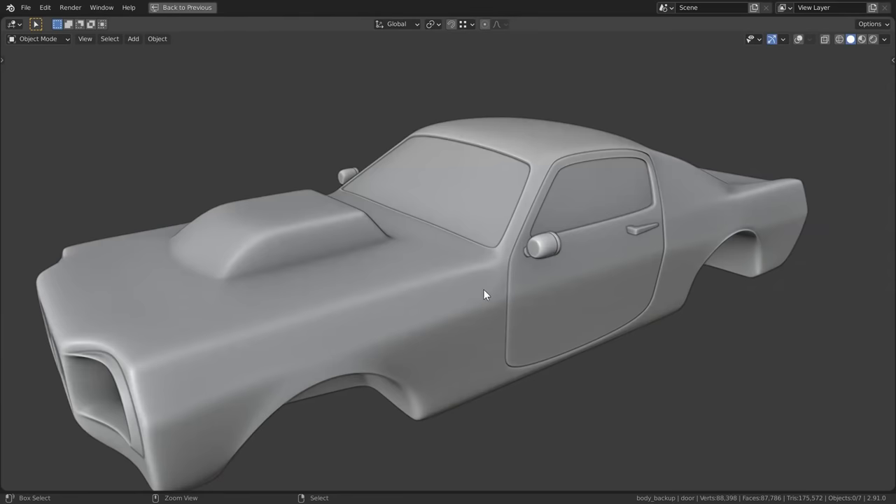
ctrl+middle_drag(483, 294, 491, 340)
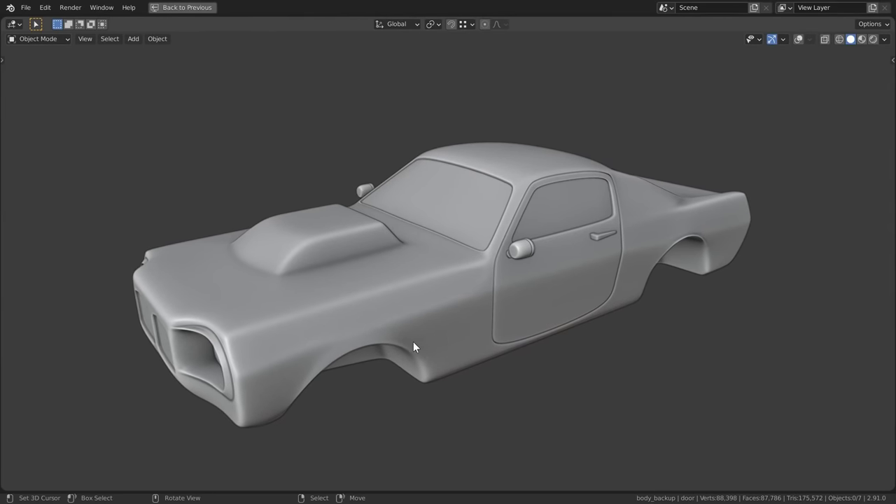
mouse_move(413, 343)
middle_down()
mouse_move(591, 331)
mouse_move(429, 334)
mouse_move(420, 344)
middle_up()
key(ctrl+space)
key(shift+alt+z)
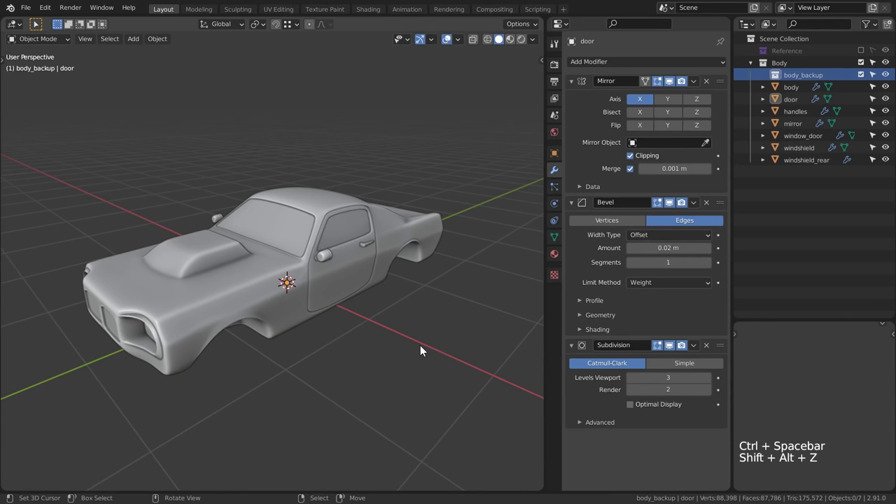
Step: Duplicate all car parts into a 'body_backup' collection and exclude it from the scene
key(a)
key(shift+d)
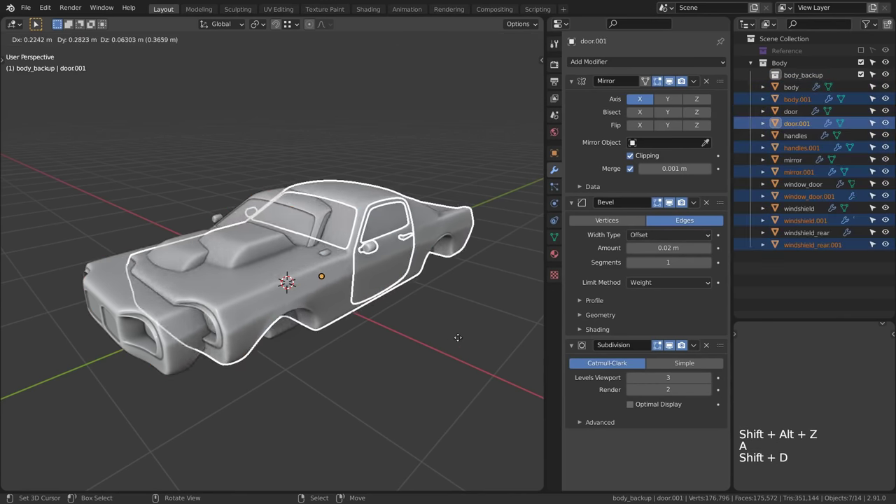
right_click(432, 287)
key(m)
mouse_move(432, 287)
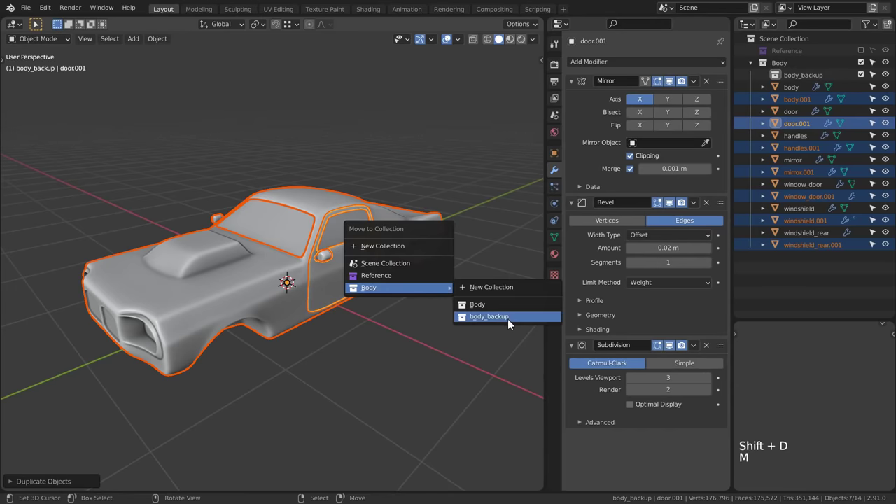
click(508, 317)
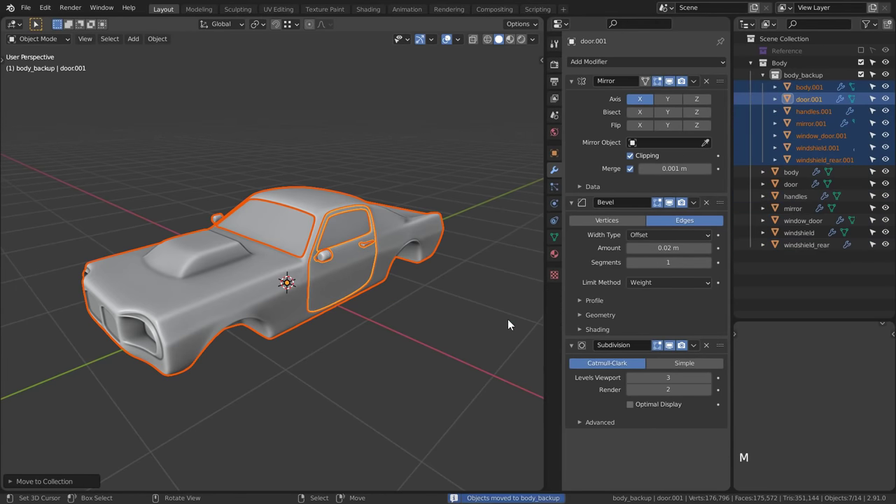
click(861, 75)
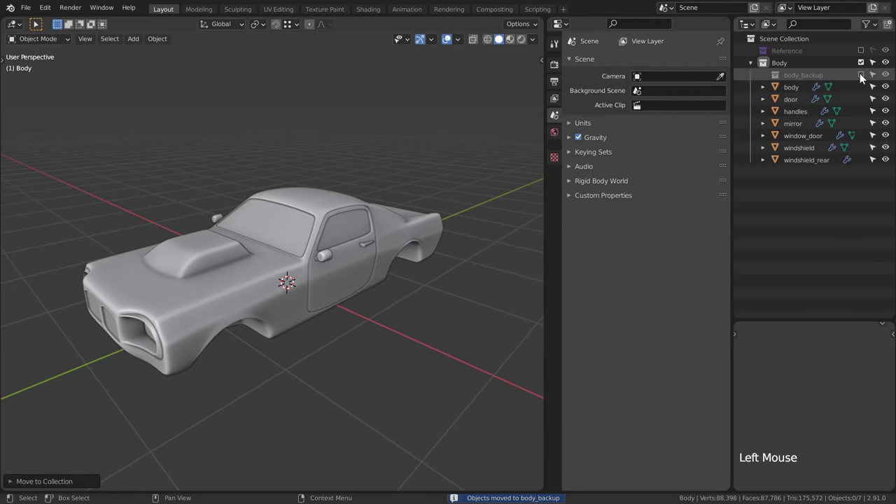
Step: Apply Visual Geometry to Mesh on the door, body, windshield and door window
right_click(354, 273)
key(ctrl+a)
click(354, 273)
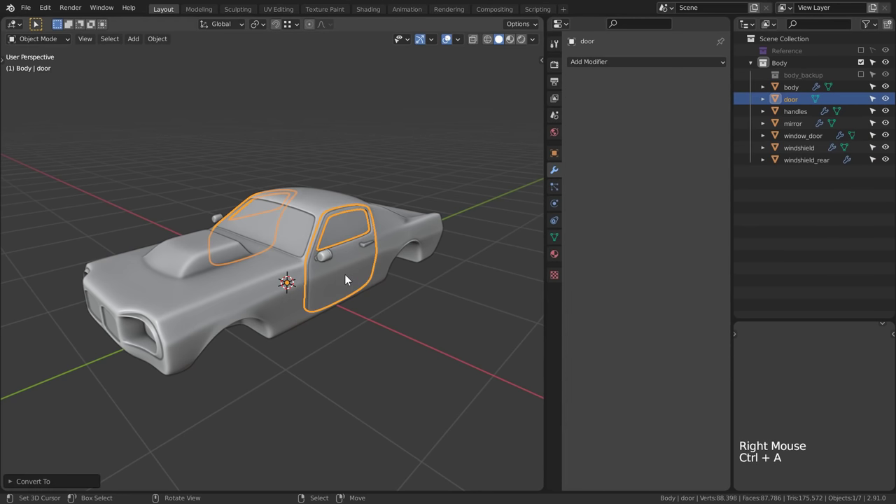
right_click(261, 298)
key(ctrl+a)
click(260, 299)
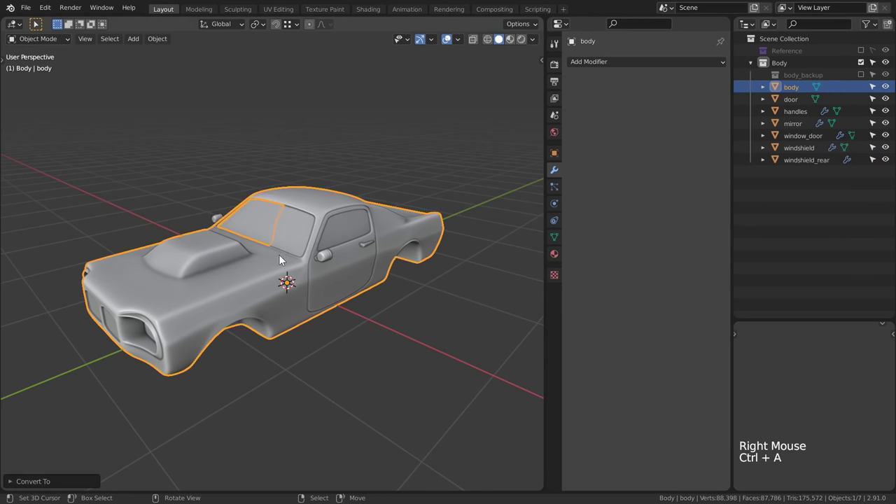
right_click(285, 232)
key(shift+r)
right_click(353, 228)
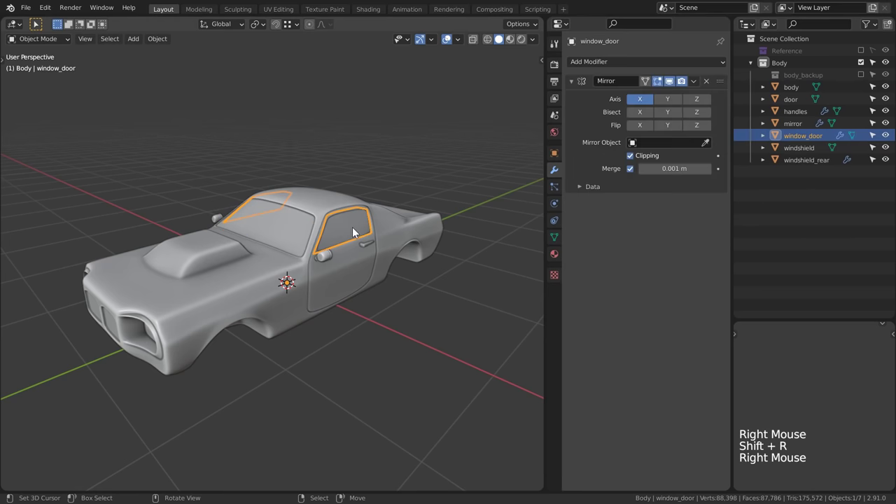
key(shift+r)
Step: Bake the modifiers of the handles, side mirror and rear windshield into their meshes
right_click(367, 243)
key(shift+r)
right_click(327, 258)
key(shift+r)
middle_drag(428, 210, 364, 233)
right_click(396, 229)
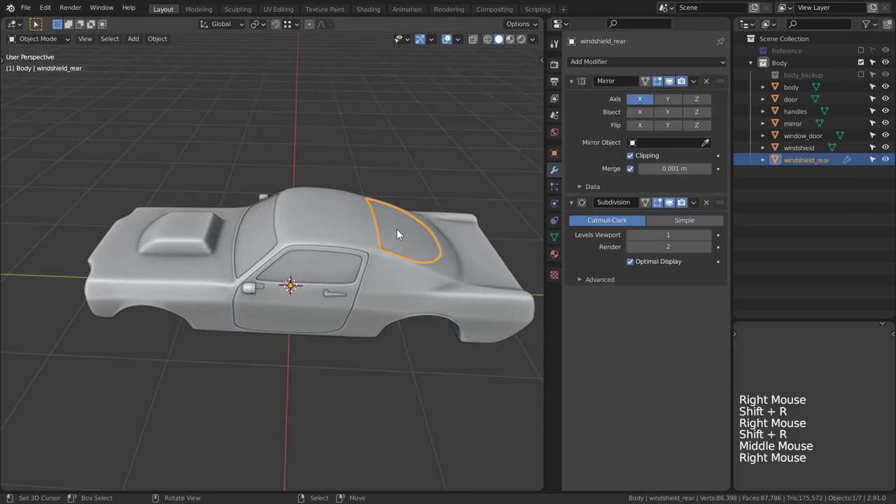
key(shift+r)
Step: Select the door window, door, handles and side mirror with the body as active object
shift+right_click(406, 276)
shift+right_click(328, 277)
shift+right_click(316, 299)
shift+right_click(334, 293)
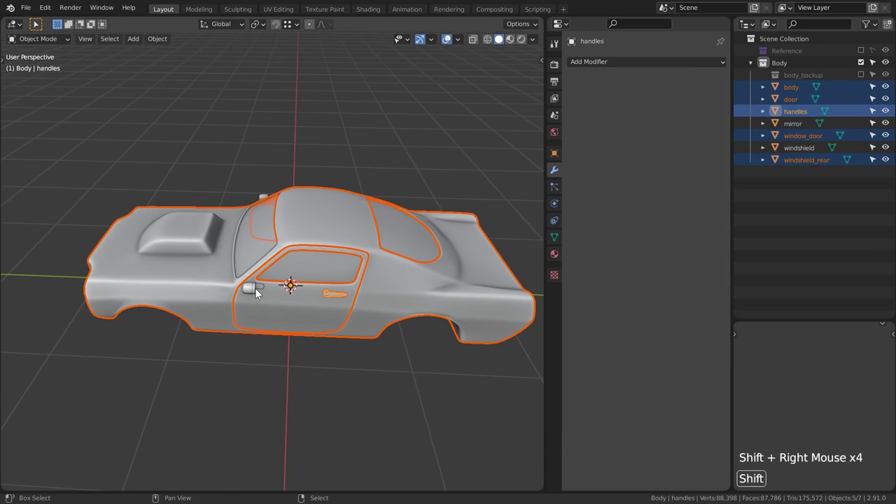
shift+right_click(255, 288)
shift+right_click(186, 291)
key(g)
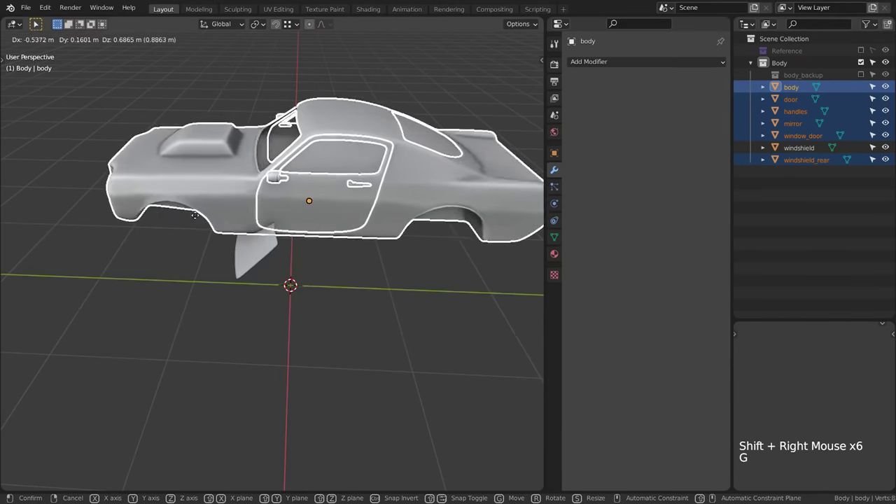
right_click(235, 231)
Step: Add the windshield to the selection and join all parts into the body with Ctrl+J
shift+right_click(238, 242)
shift+right_click(201, 291)
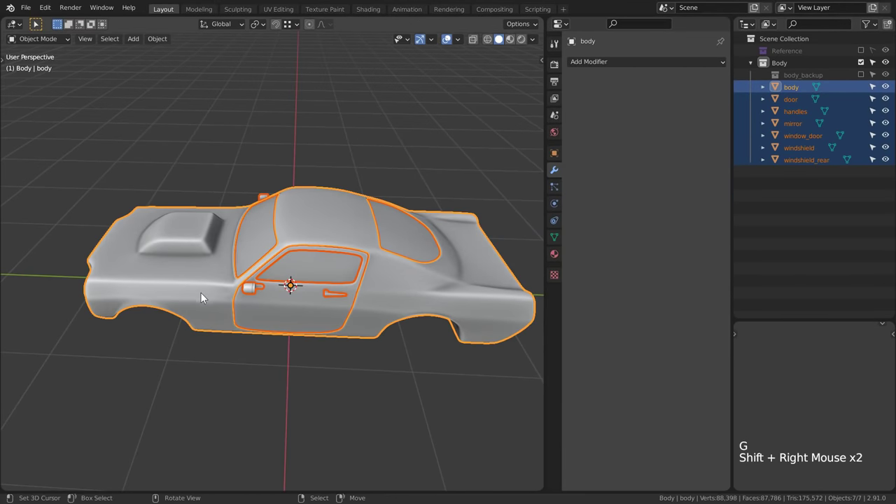
key(g)
right_click(223, 251)
key(g)
right_click(215, 247)
key(ctrl+j)
middle_drag(149, 192, 240, 178)
Step: Give the body a Lattice modifier and add a Lattice object stretched along the car
click(630, 62)
click(590, 174)
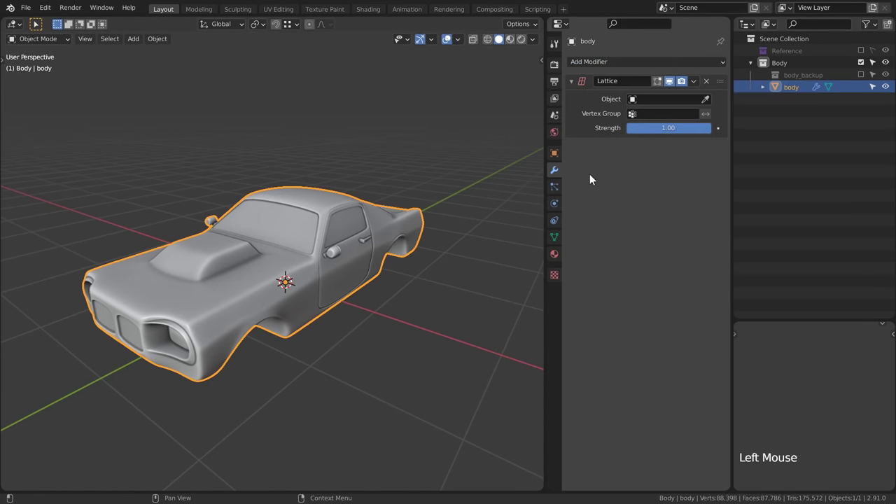
key(alt+a)
key(shift+a)
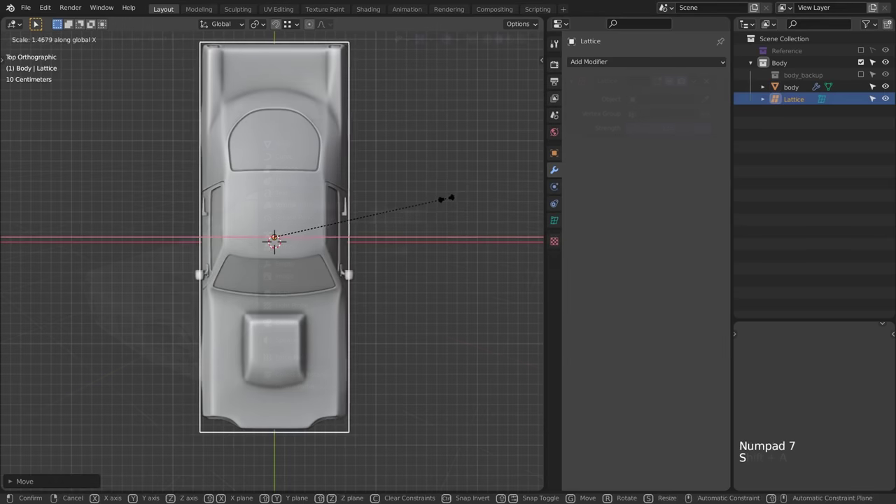
click(474, 188)
middle_drag(474, 188, 362, 127)
Step: Set the body's Lattice modifier Object to Lattice and start editing the lattice points
right_click(410, 227)
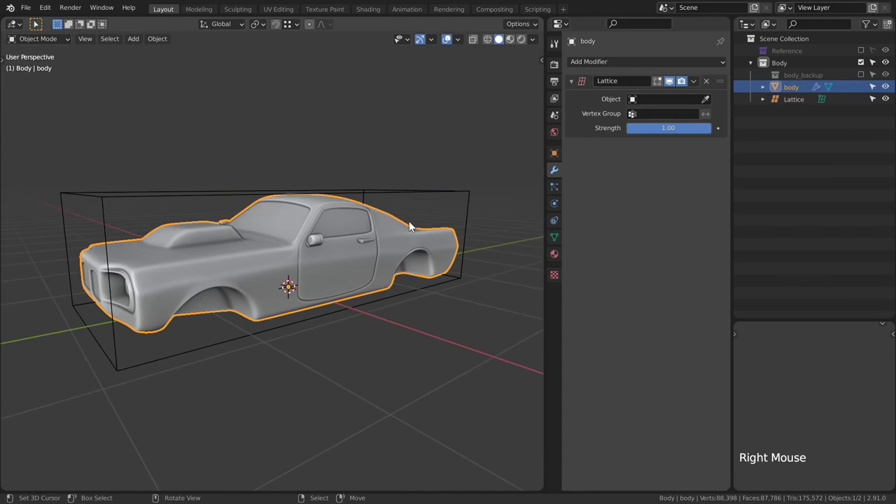
click(668, 99)
click(640, 116)
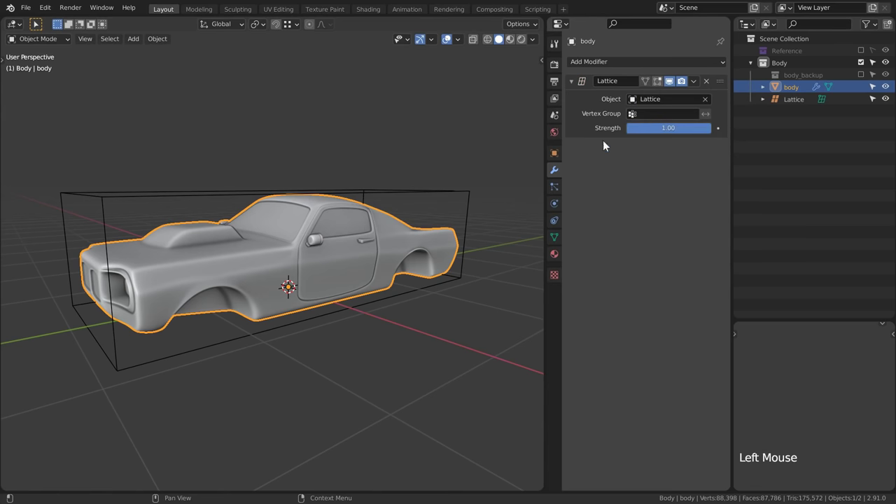
right_click(459, 186)
key(Tab)
drag(42, 154, 118, 370)
key(g)
key(Escape)
Step: Scale the whole lattice down along Y to shorten the car
key(a)
key(s)
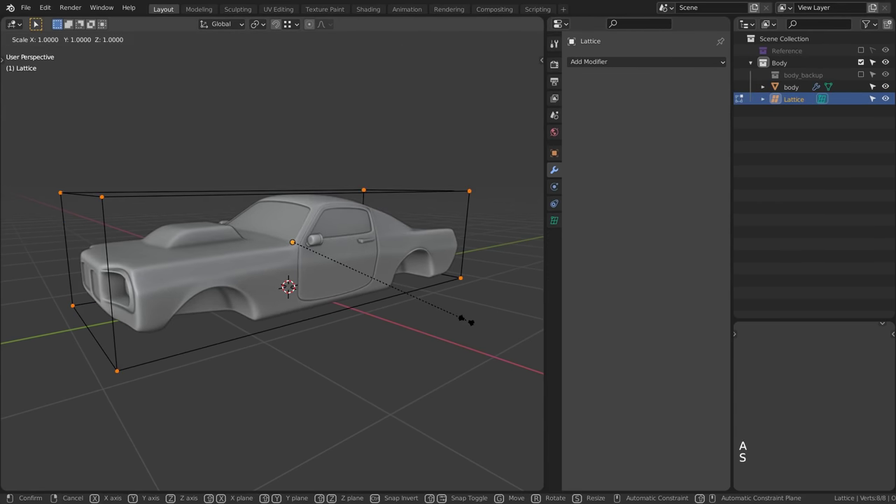
key(y)
click(405, 244)
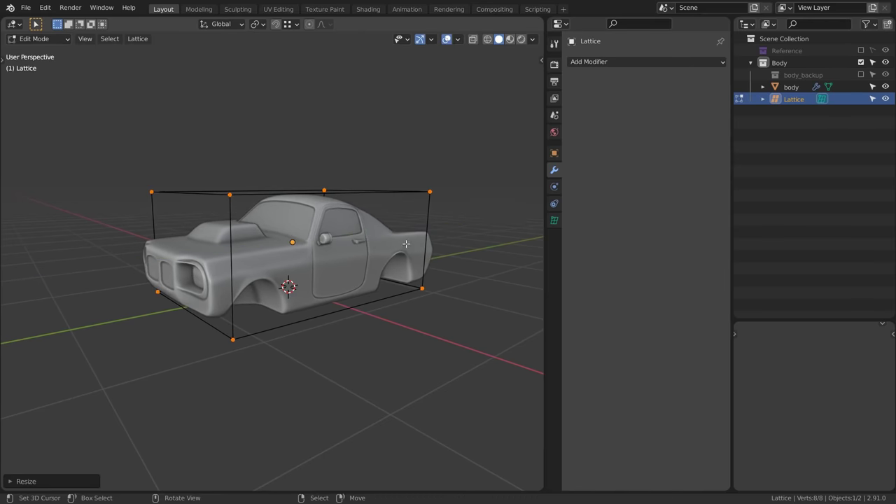
key(shift+alt+z)
middle_drag(405, 243, 288, 270)
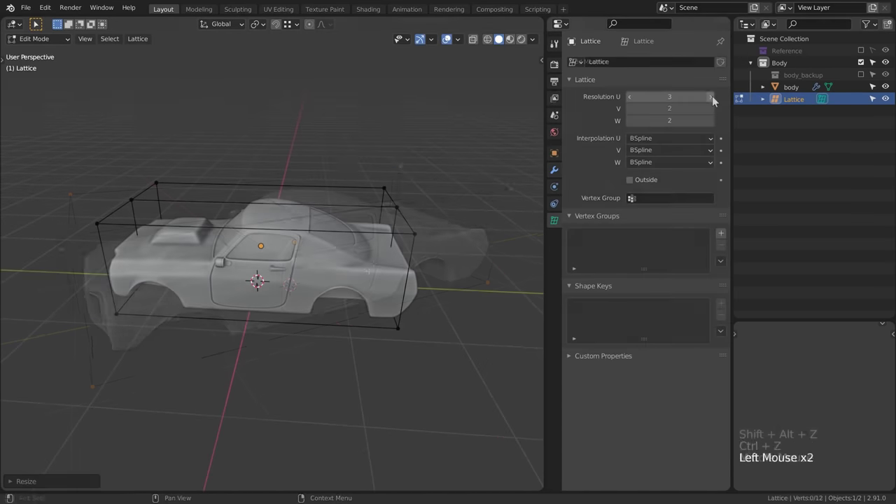
Step: Set the lattice resolution to V 4 and W 3
click(711, 97)
click(709, 109)
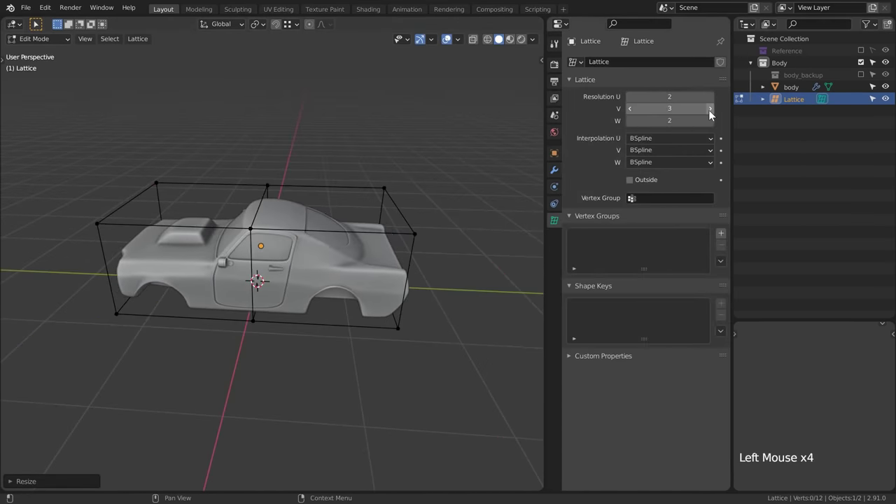
click(709, 109)
click(710, 120)
middle_drag(294, 266, 233, 253)
Step: Raise the four top-middle lattice points along Z to make the roof taller
drag(329, 213, 330, 214)
key(g)
key(z)
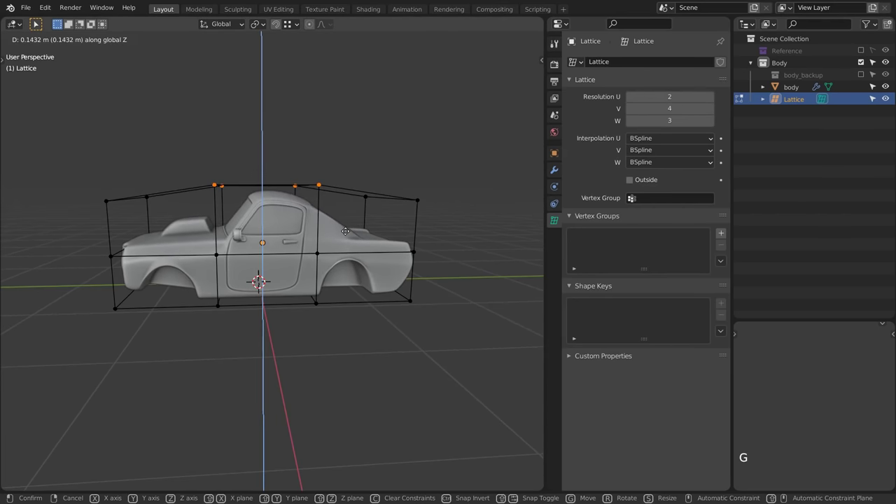
click(345, 231)
key(shift+alt+z)
middle_drag(346, 231, 365, 329)
key(shift+alt+z)
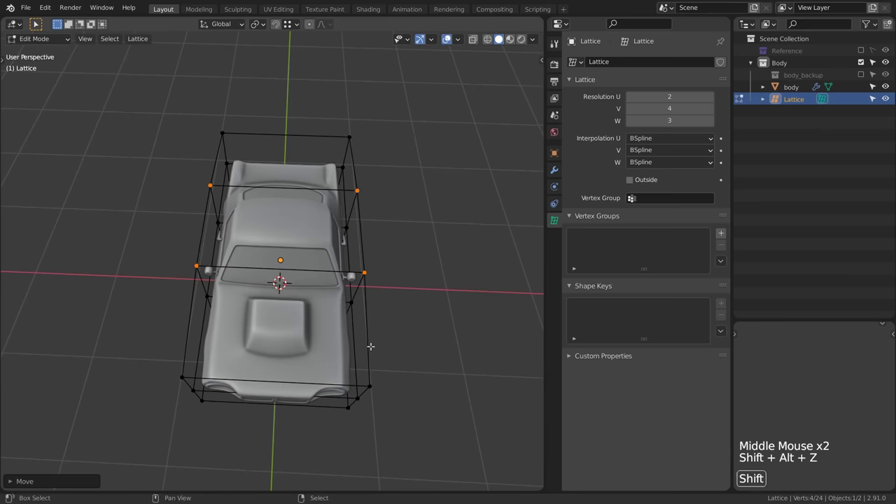
Step: From top view, scale the front row of lattice points along X to widen the front
key(KP_7)
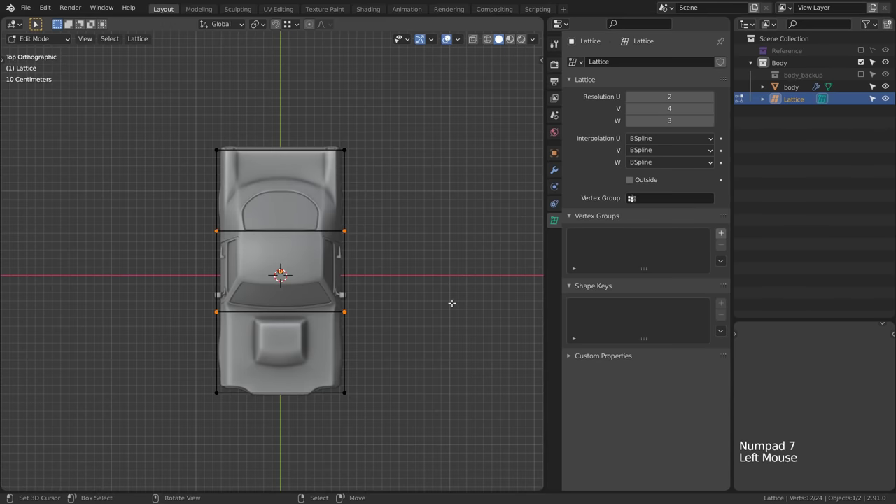
key(s)
key(Escape)
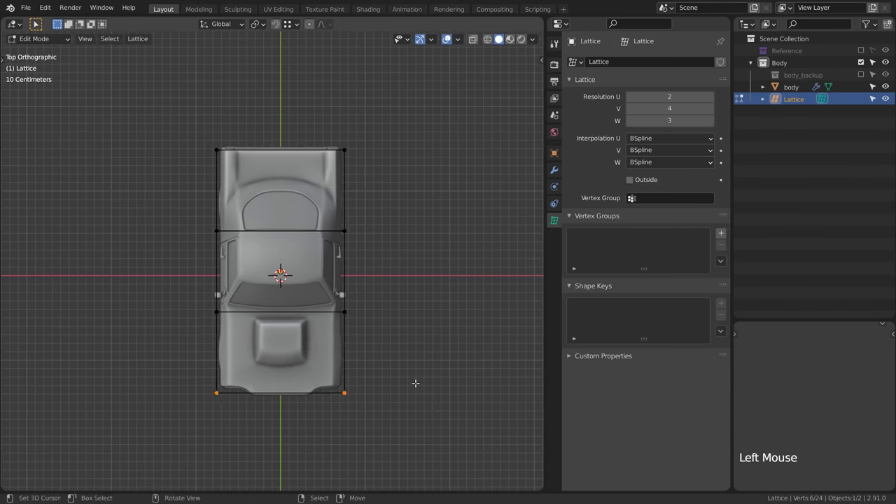
drag(171, 336, 467, 431)
key(s)
key(x)
middle_drag(433, 380, 367, 290)
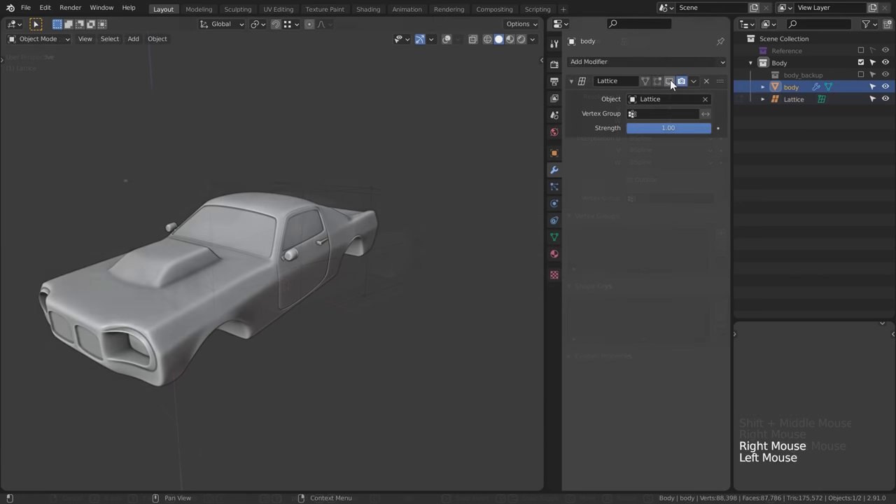
click(669, 81)
click(670, 81)
click(669, 81)
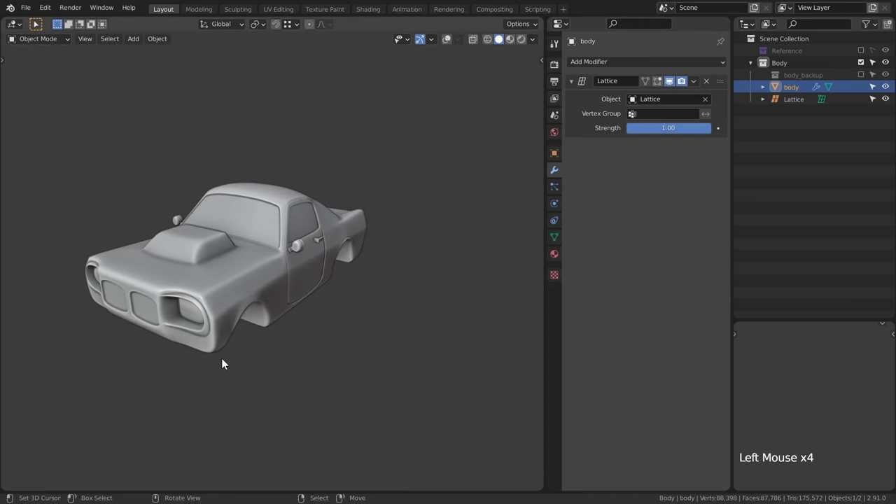
middle_drag(224, 358, 415, 346)
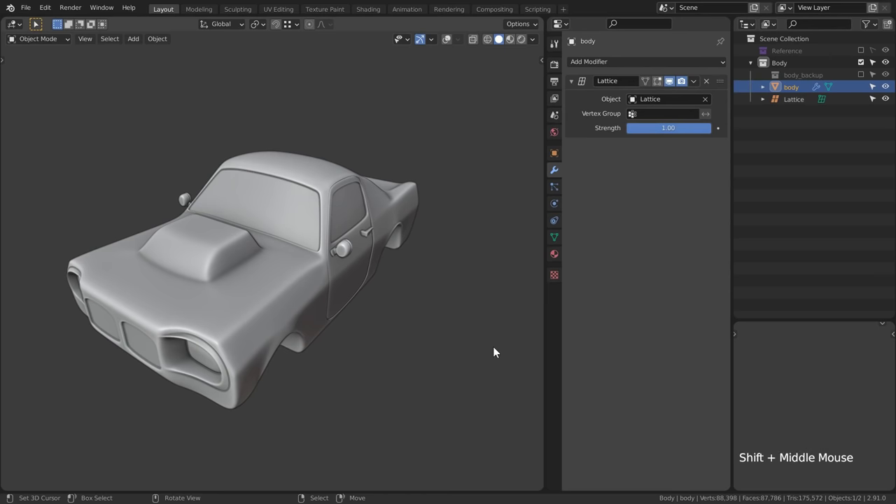